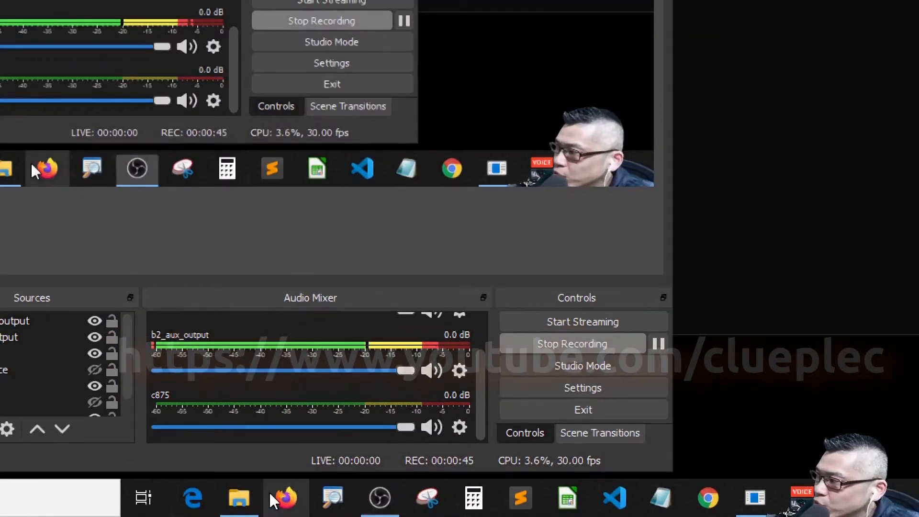
Search for 'zoom' in a new Firefox private window to reach the zoom.us home page.
right_click(305, 509)
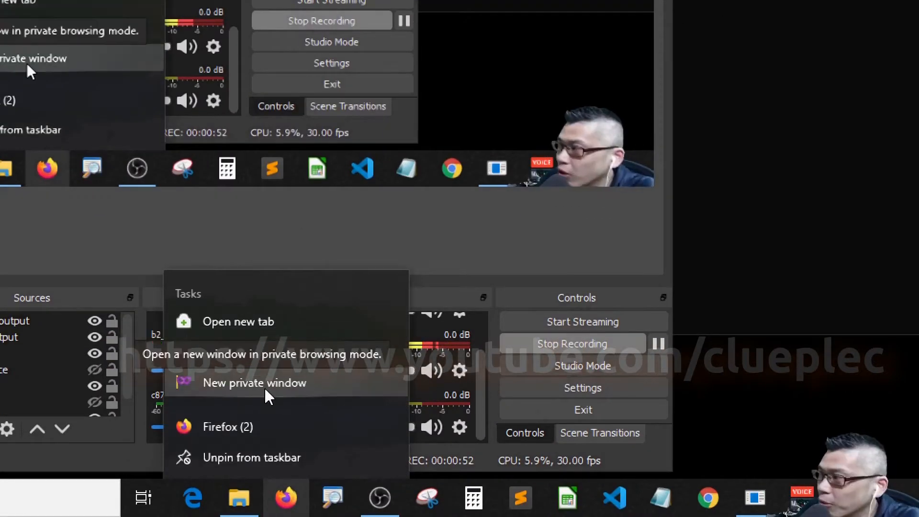
left_click(264, 387)
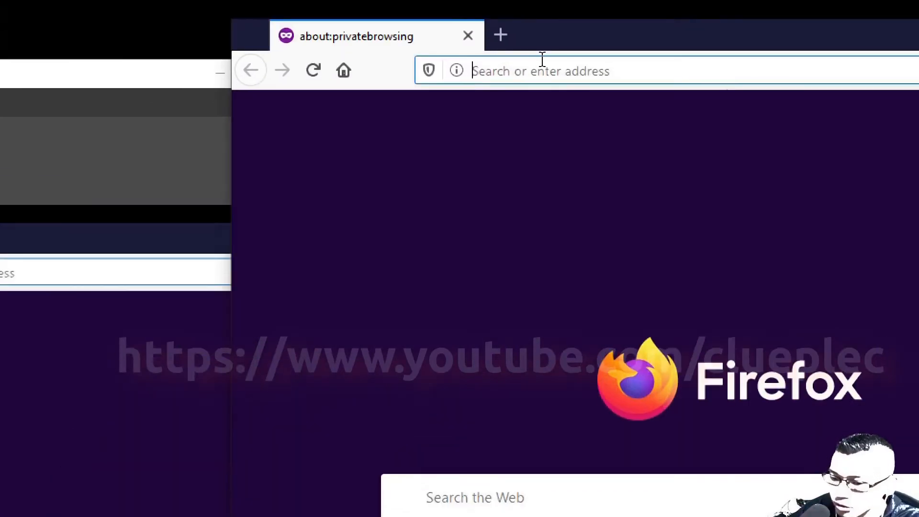
type("zoom")
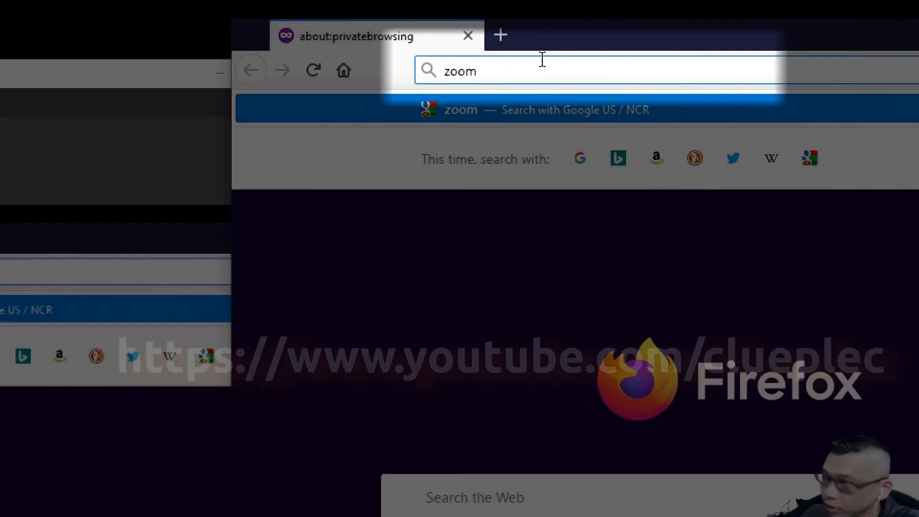
key("ctrl+a")
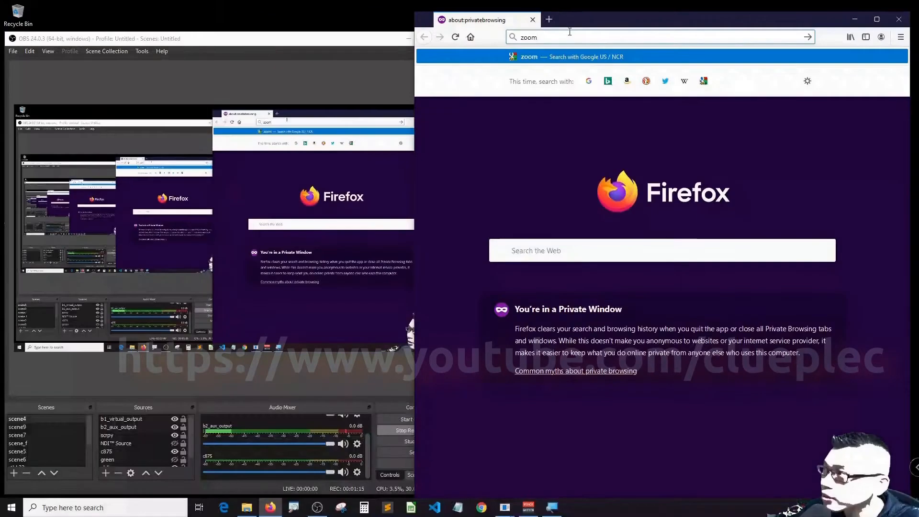
key("Return")
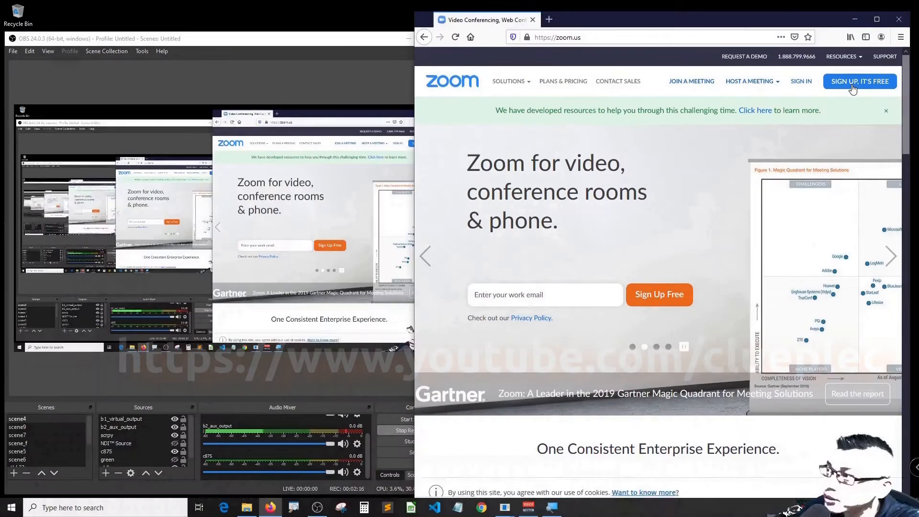
Open the free sign-up page and submit a work email address for a Zoom account.
left_click(788, 118)
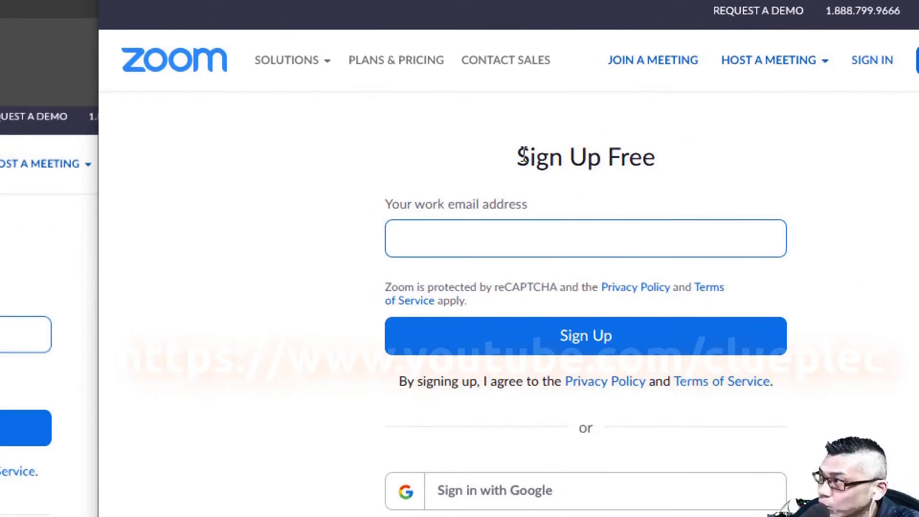
left_click_drag(528, 157, 657, 157)
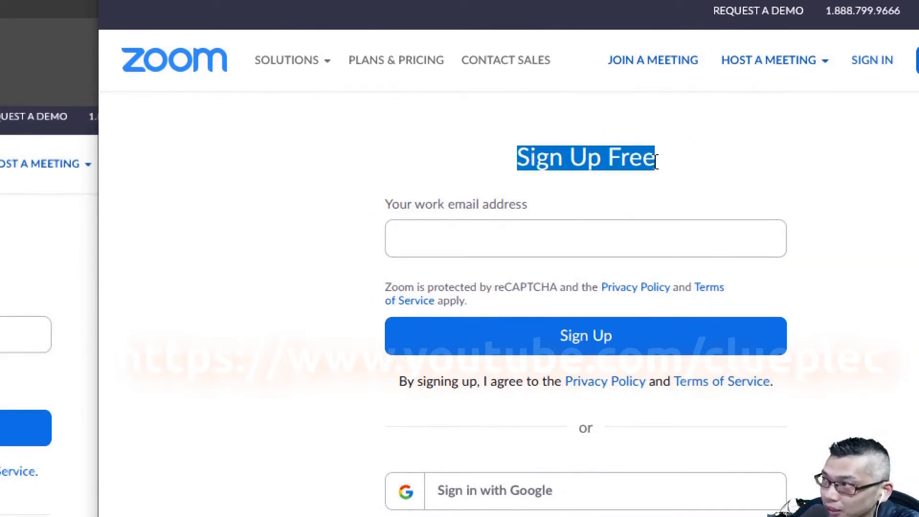
left_click(516, 240)
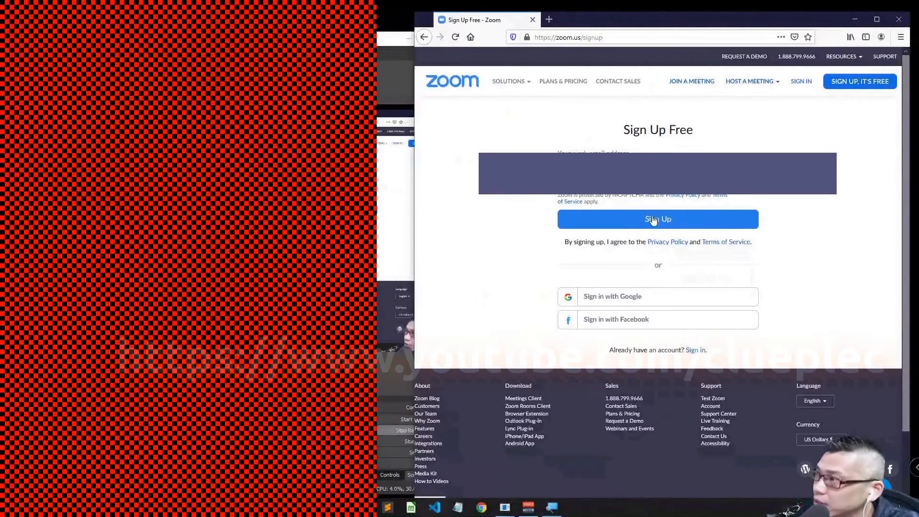
left_click(644, 218)
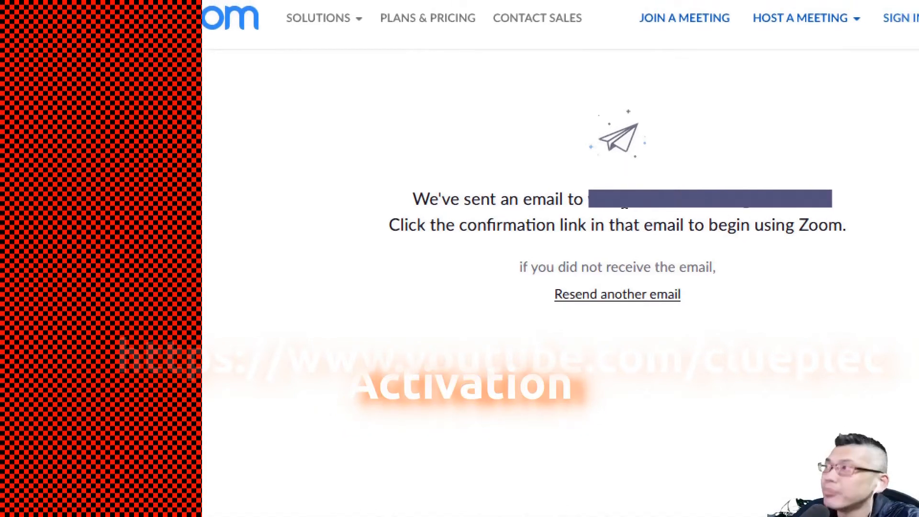
left_click_drag(711, 188, 815, 188)
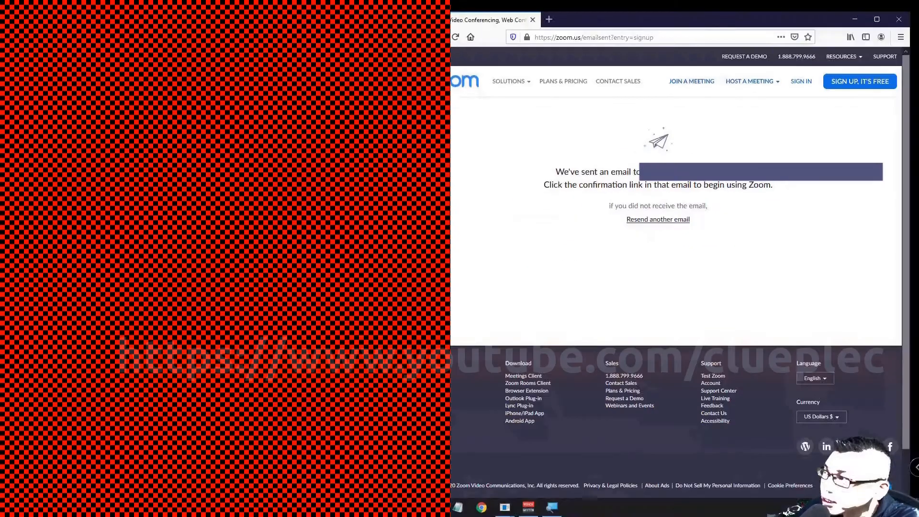
Close the browser window, open the 'Please activate your Zoom account' email and follow Activate Account.
left_click(903, 20)
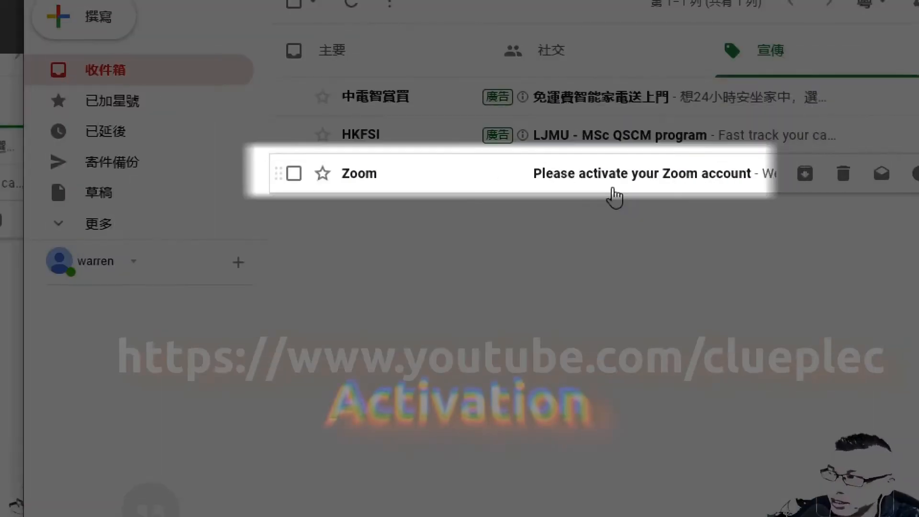
left_click(616, 194)
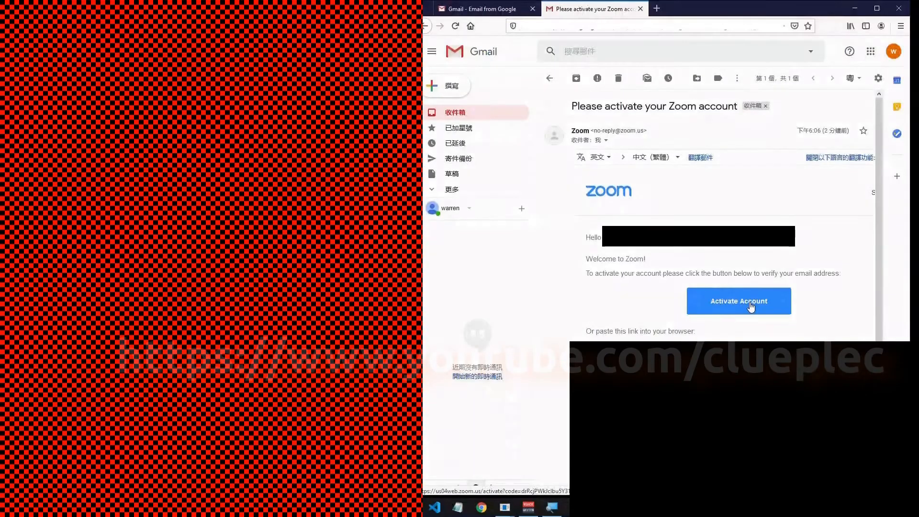
left_click(751, 306)
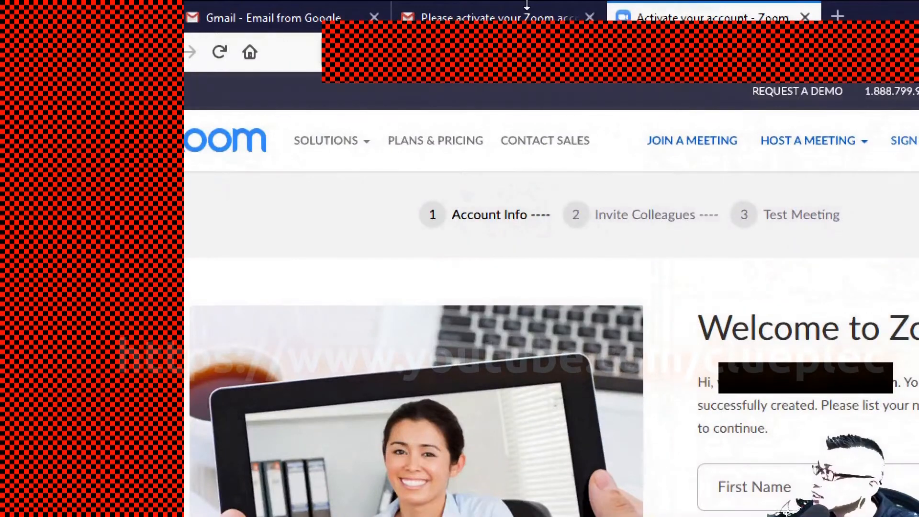
Sign out of the Google account and close both Gmail tabs.
left_click(527, 5)
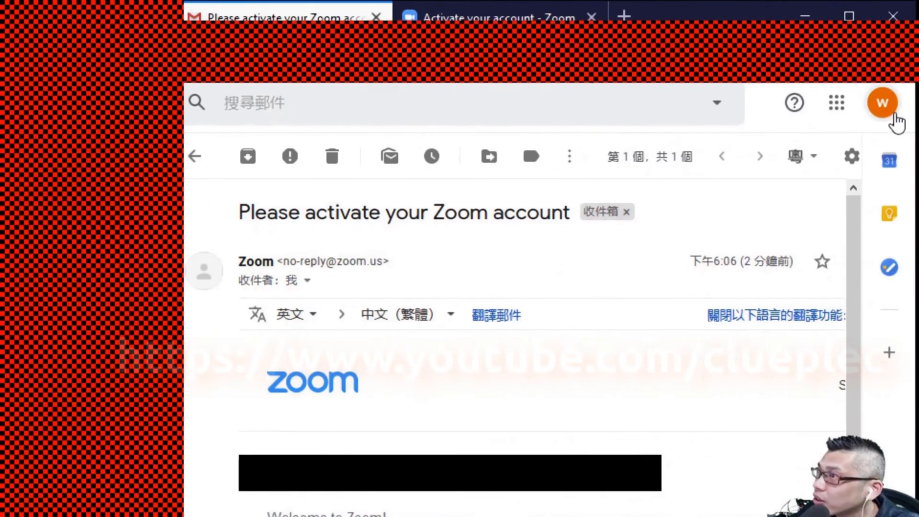
left_click(894, 114)
left_click(743, 440)
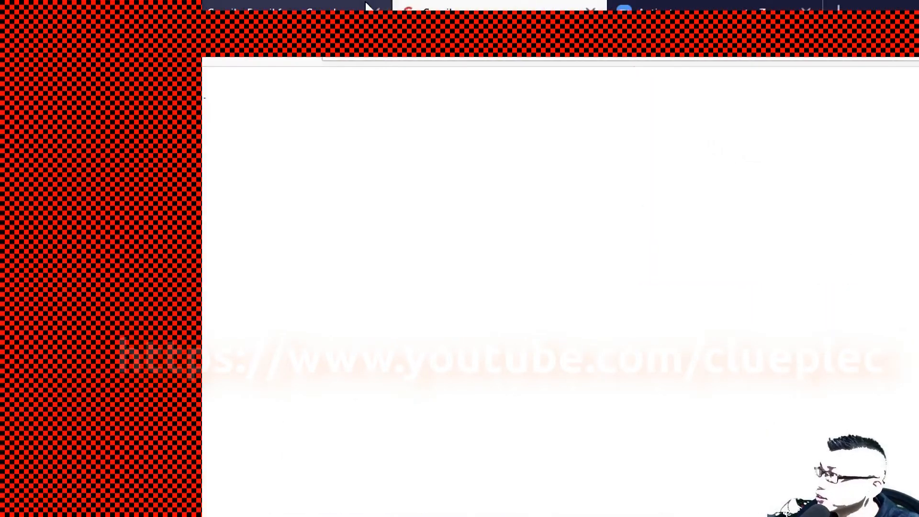
left_click(591, 10)
left_click(375, 10)
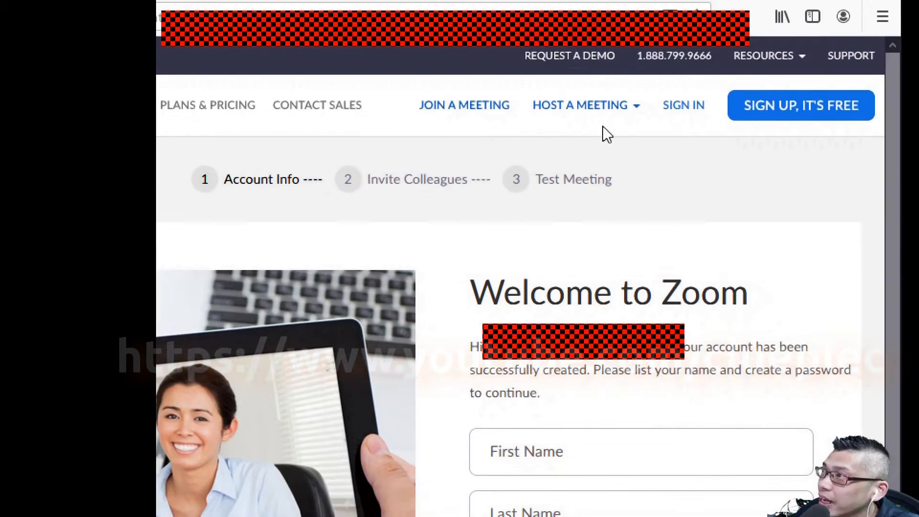
Enter the account password and its confirmation on the Welcome form until the rules pass.
mouse_move(586, 115)
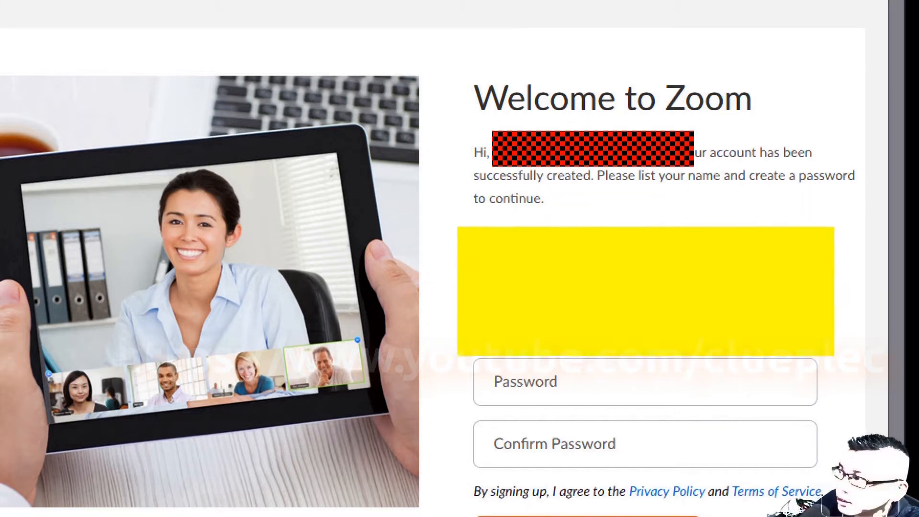
left_click(543, 373)
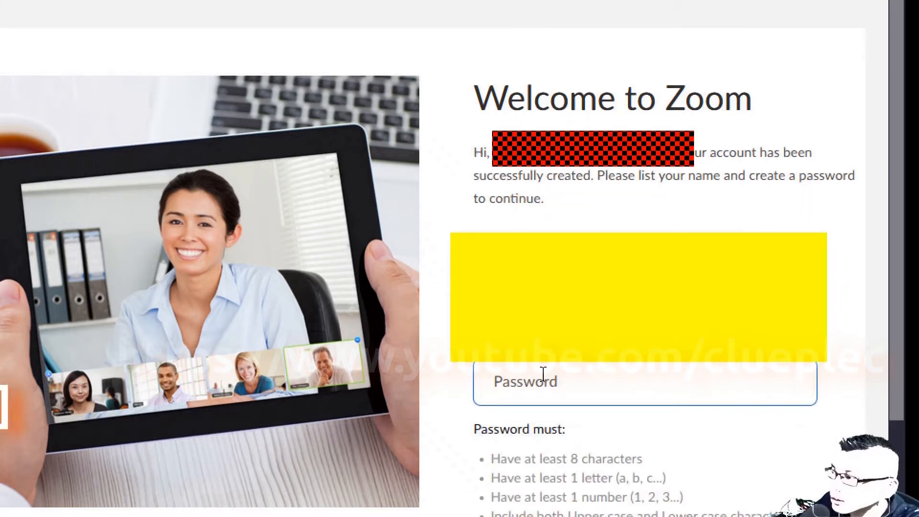
type("••••••")
key("BackSpace")
key("BackSpace")
key("BackSpace")
key("BackSpace")
type("•••••••••••••")
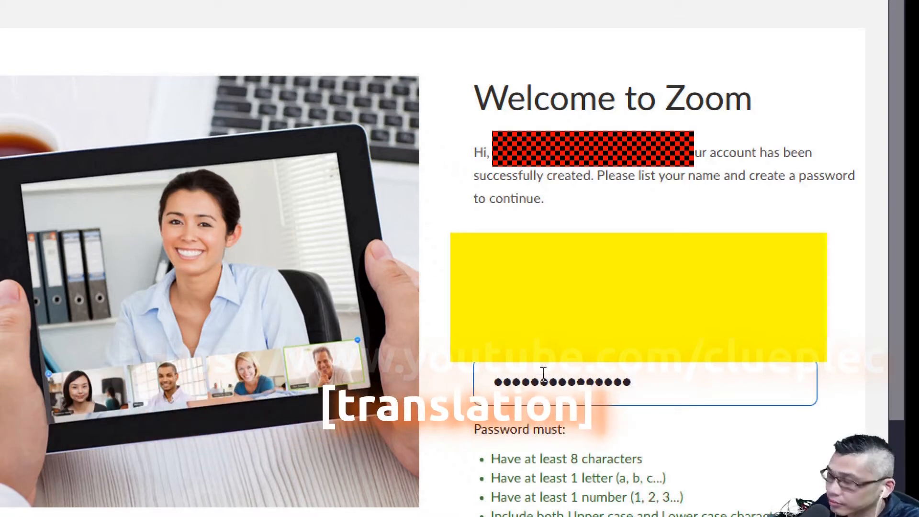
key("BackSpace")
key("BackSpace")
key("BackSpace")
key("BackSpace")
key("BackSpace")
key("BackSpace")
key("BackSpace")
key("BackSpace")
key("BackSpace")
key("BackSpace")
type("••••••••••••••••••")
scroll(649, 349, "down", 4)
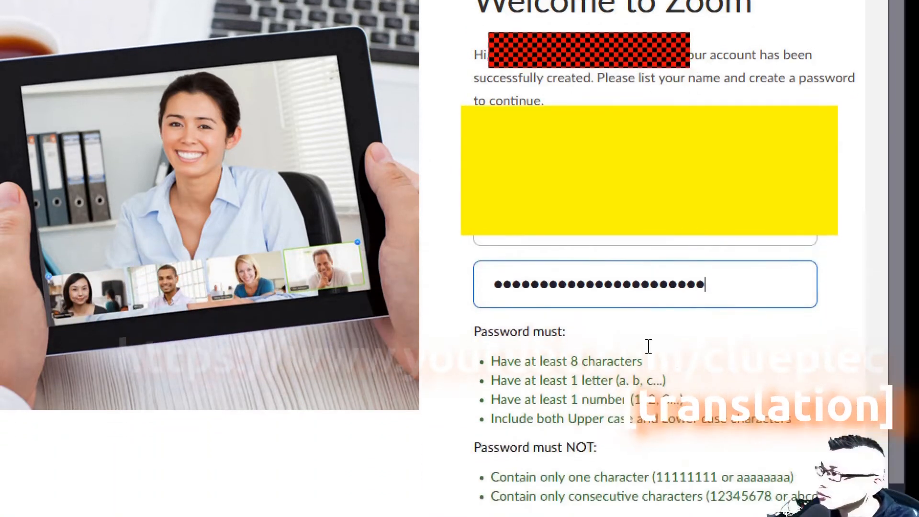
left_click(641, 476)
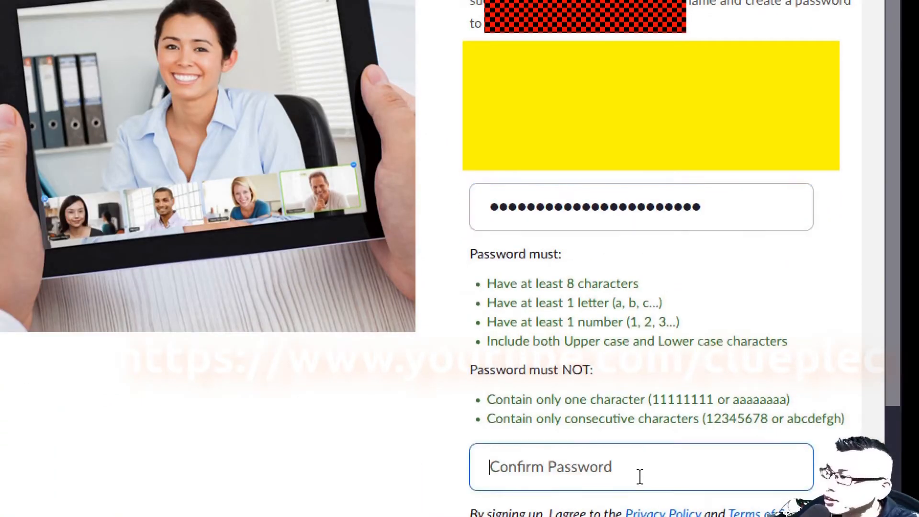
type("••••••••••••••••••")
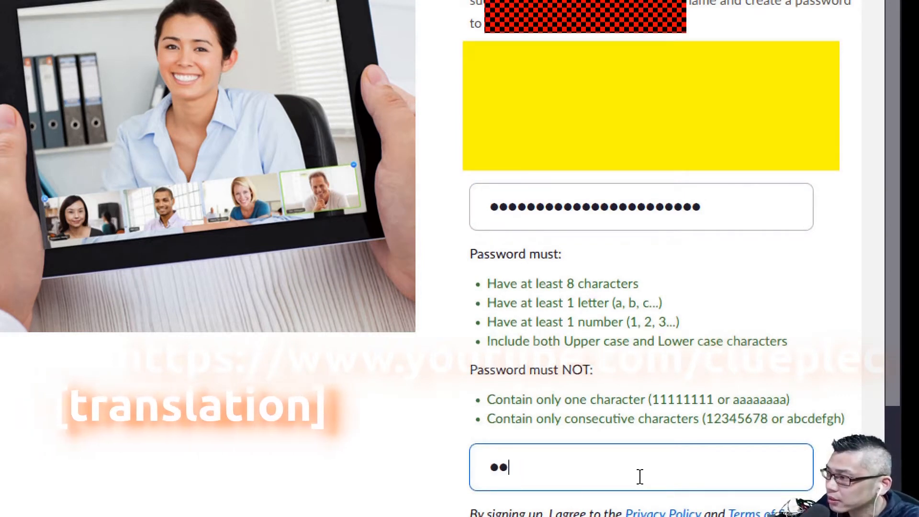
type("••")
key("BackSpace")
key("BackSpace")
key("BackSpace")
key("BackSpace")
key("BackSpace")
key("BackSpace")
key("BackSpace")
key("BackSpace")
key("BackSpace")
key("BackSpace")
key("BackSpace")
key("BackSpace")
key("BackSpace")
key("BackSpace")
key("BackSpace")
key("BackSpace")
key("BackSpace")
key("BackSpace")
key("BackSpace")
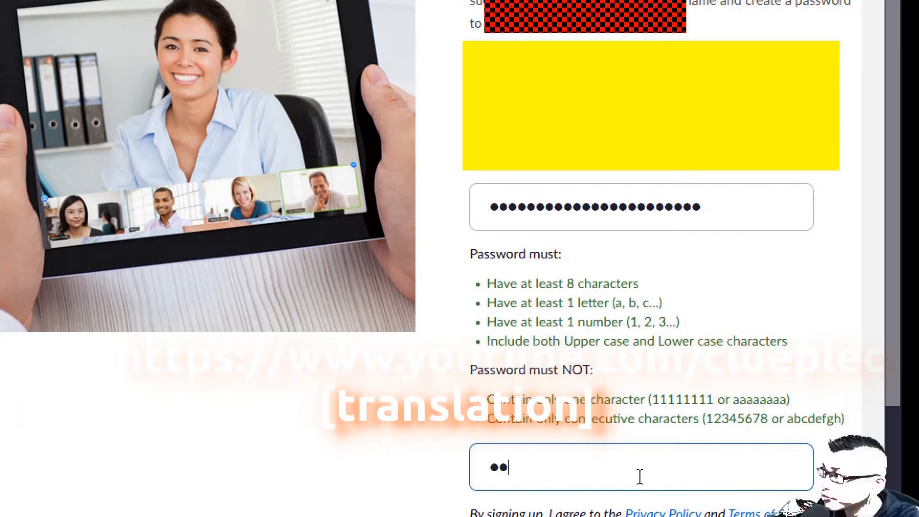
type("•••••••••••••••••••••")
scroll(520, 236, "down", 3)
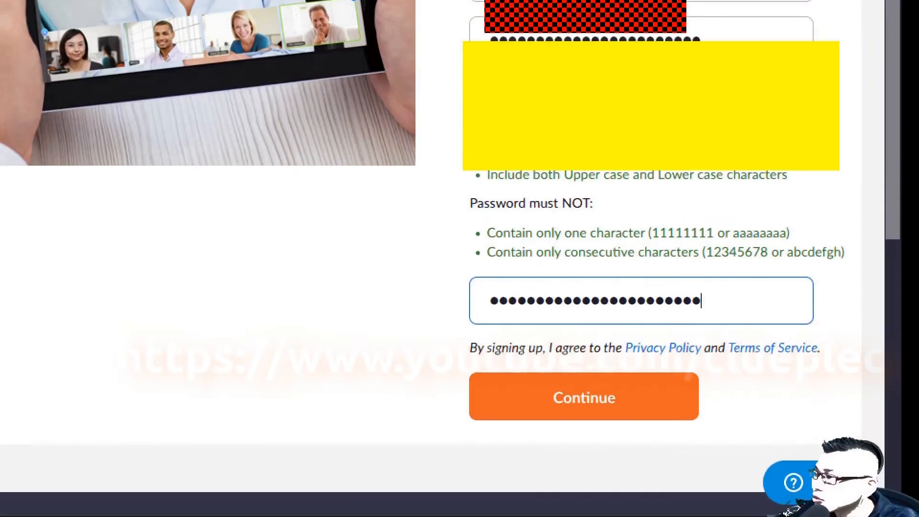
Submit the account details, leave the colleague invite email empty, and choose 'Skip this step'.
left_click(575, 398)
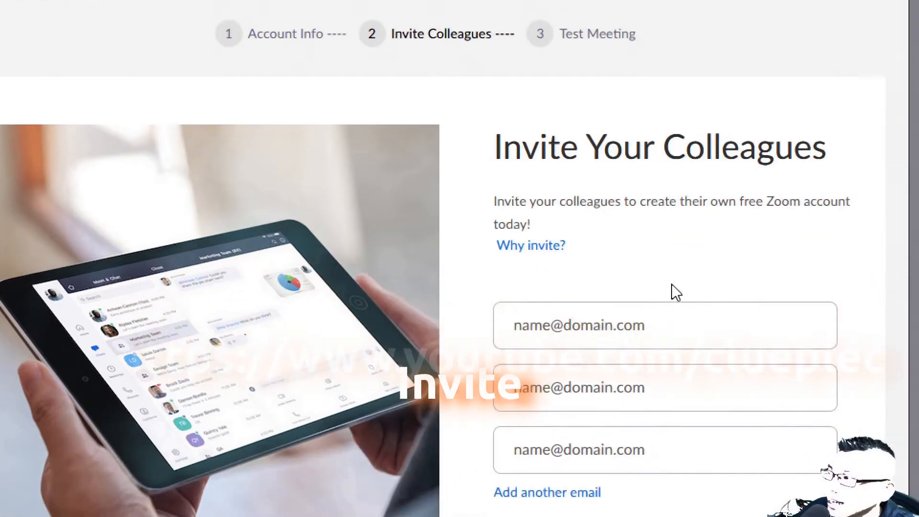
left_click(660, 322)
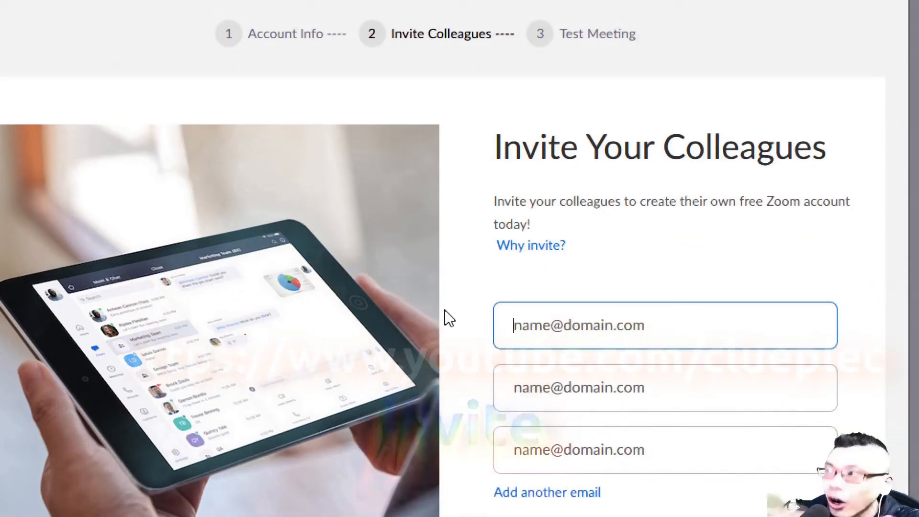
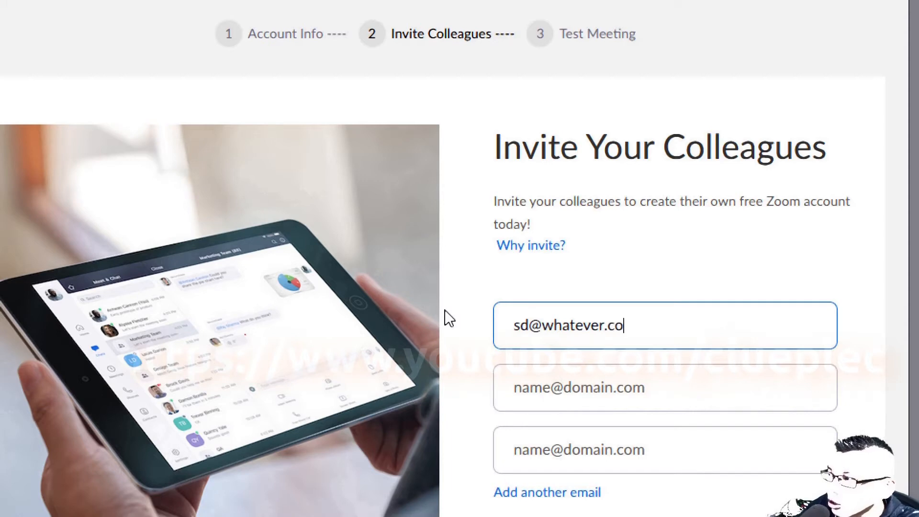
key("ctrl+a")
key("BackSpace")
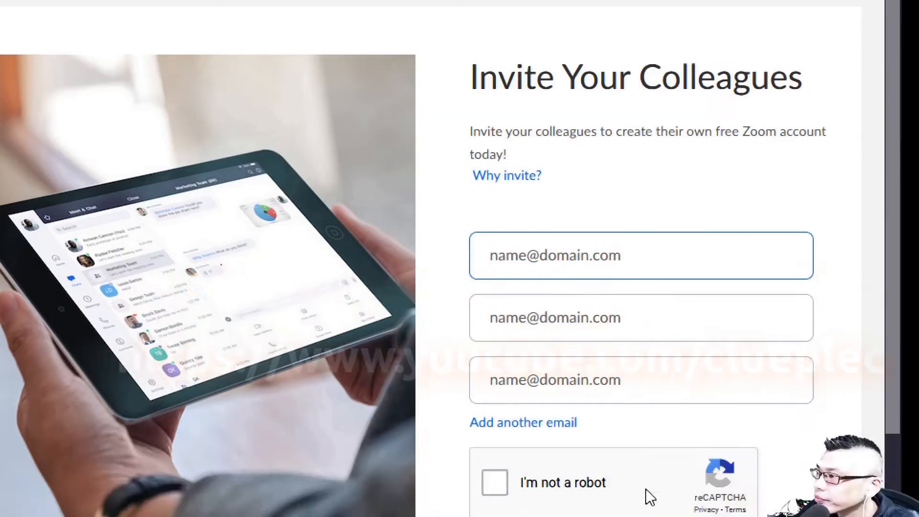
scroll(652, 387, "down", 2)
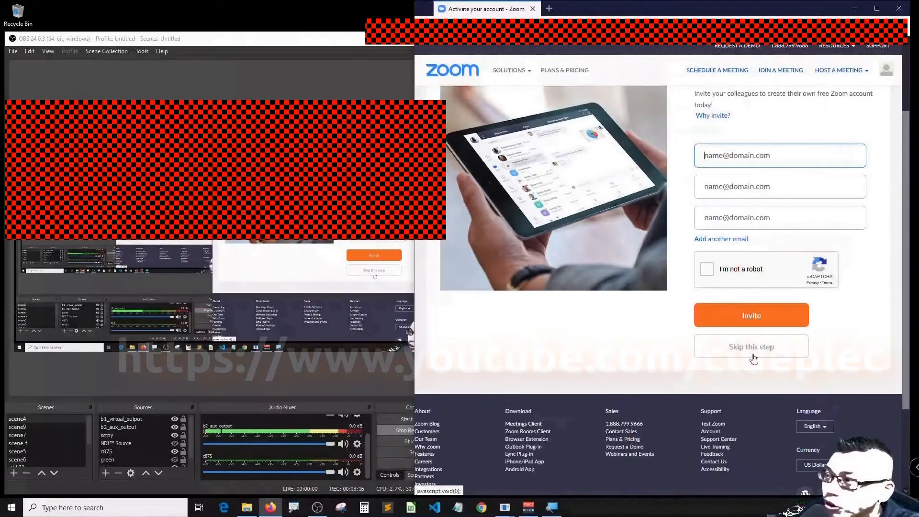
left_click(751, 352)
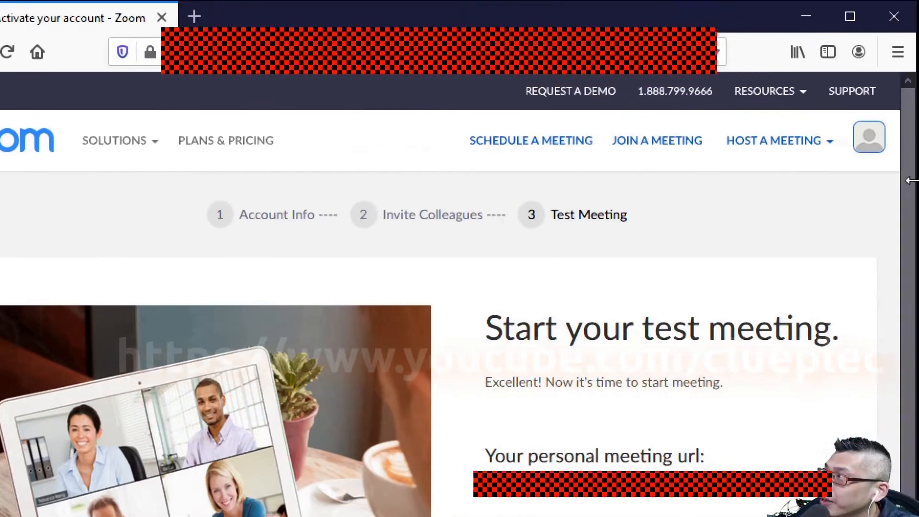
Host a Screen Share Only test meeting, close the launcher download prompt, and sign out.
mouse_move(810, 156)
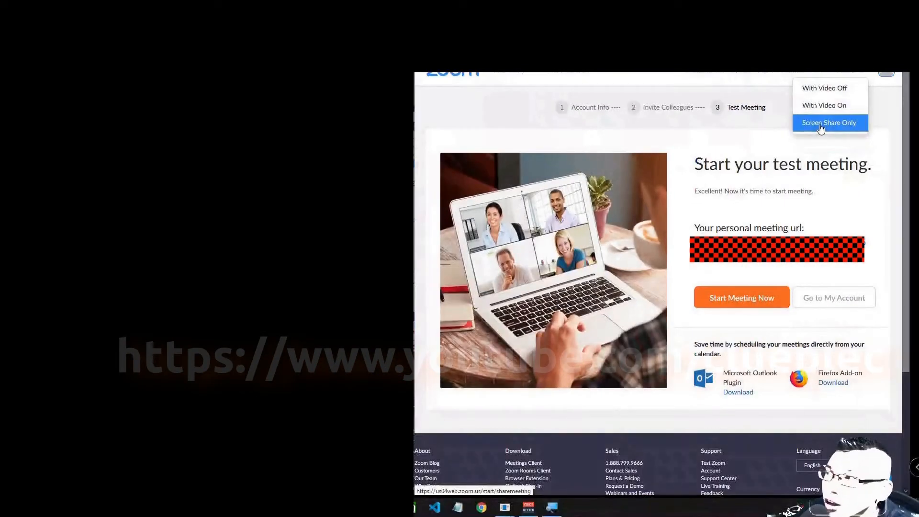
left_click(821, 125)
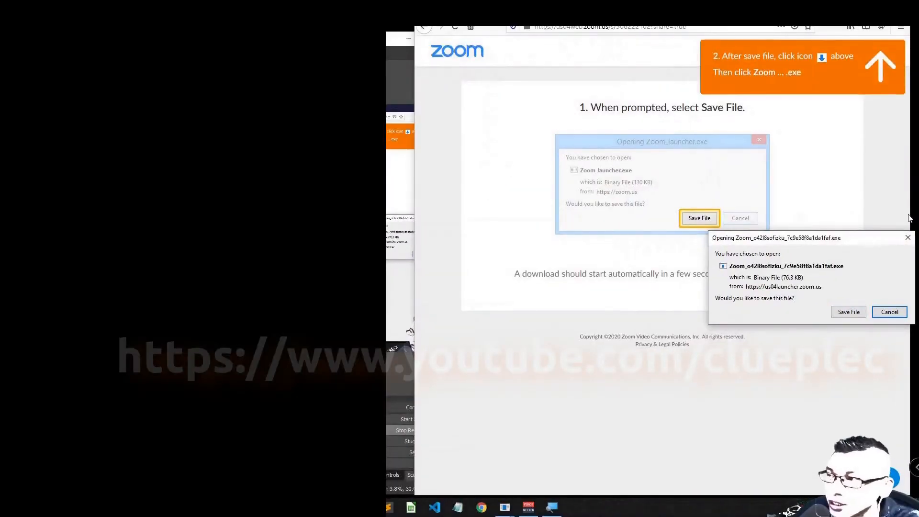
left_click(907, 238)
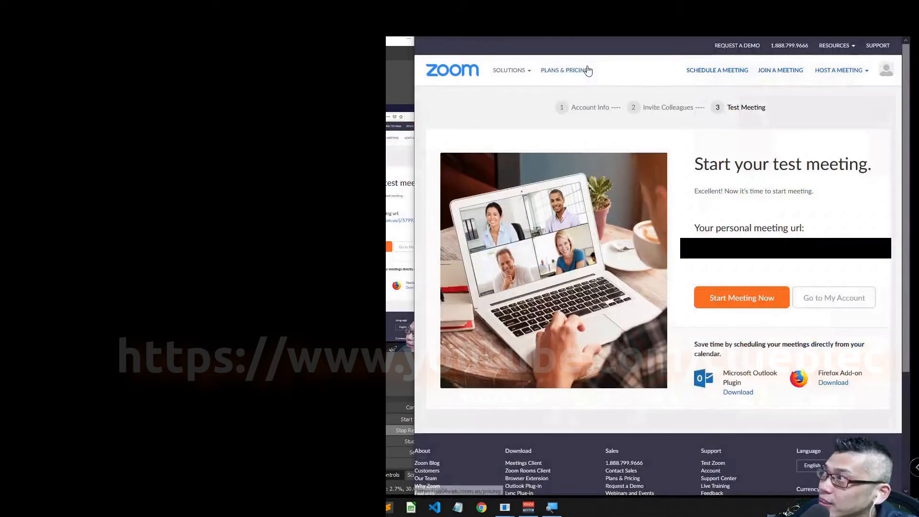
mouse_move(887, 67)
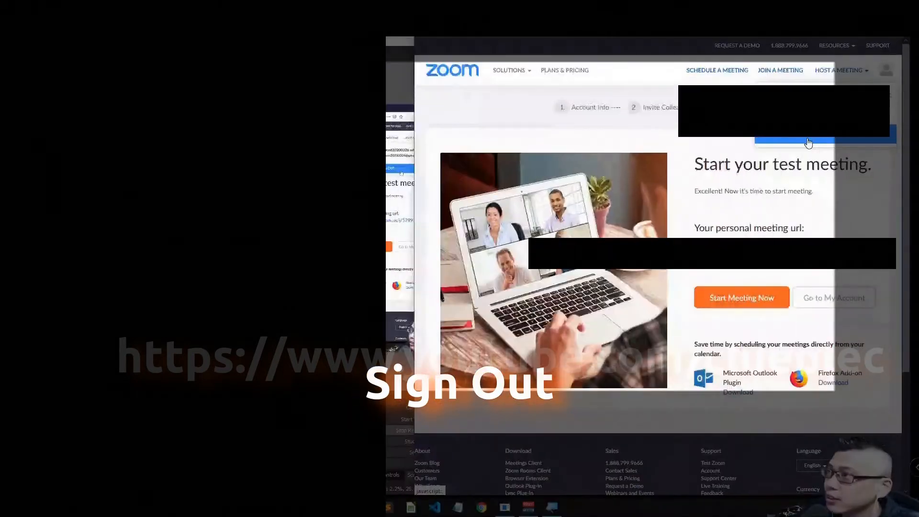
left_click(808, 143)
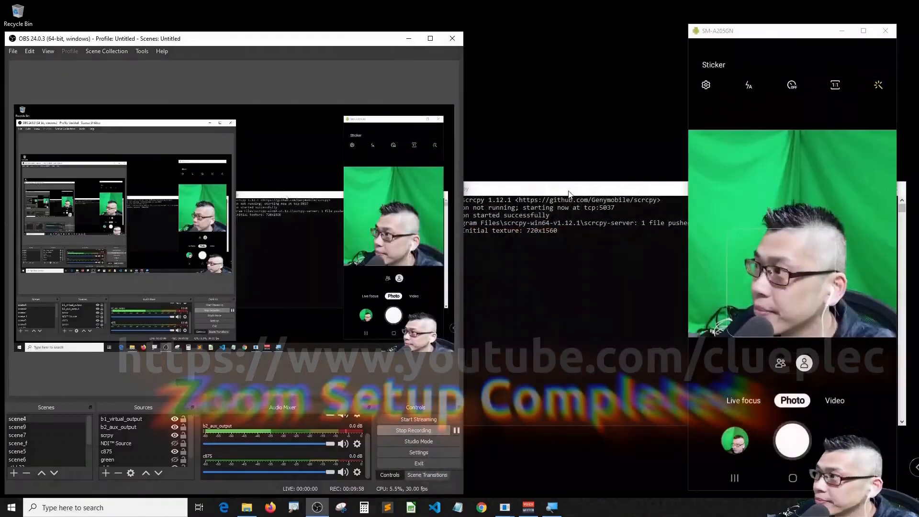
Locate ZoomInstaller in File Explorer's Downloads folder, then close the window.
left_click(254, 510)
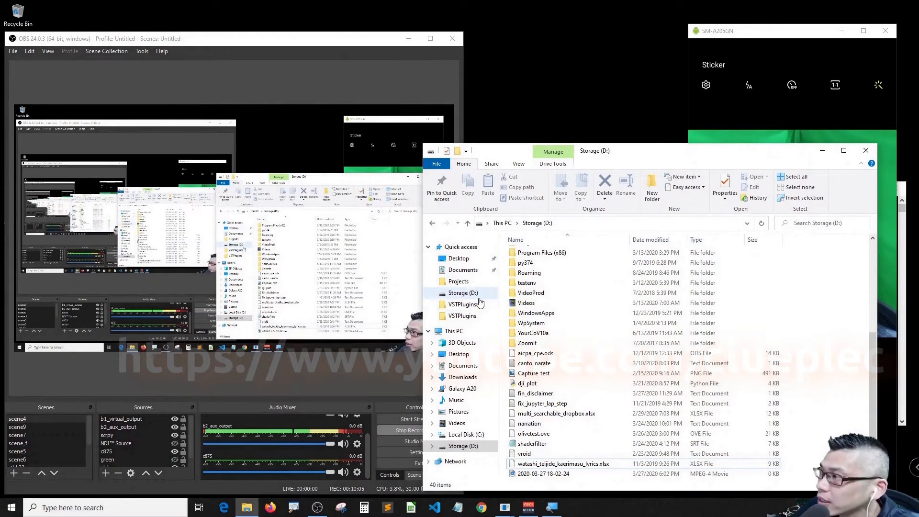
left_click(463, 378)
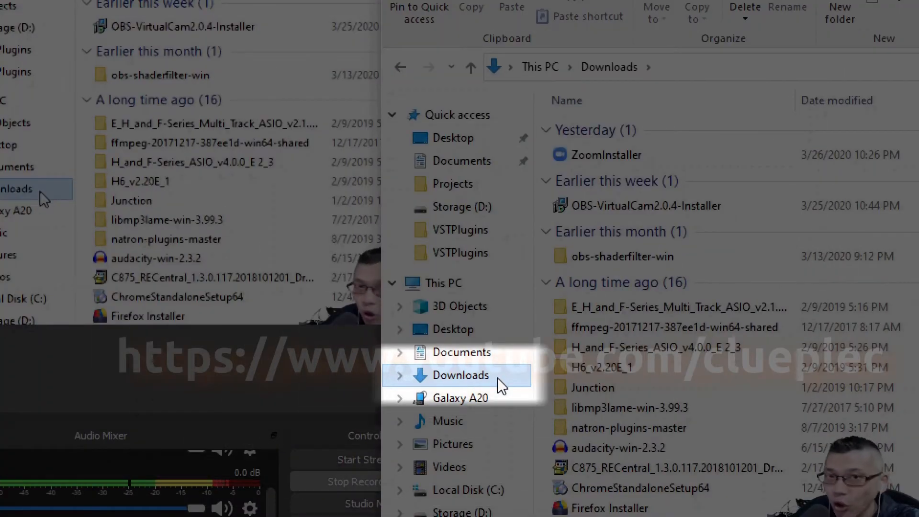
double_click(459, 376)
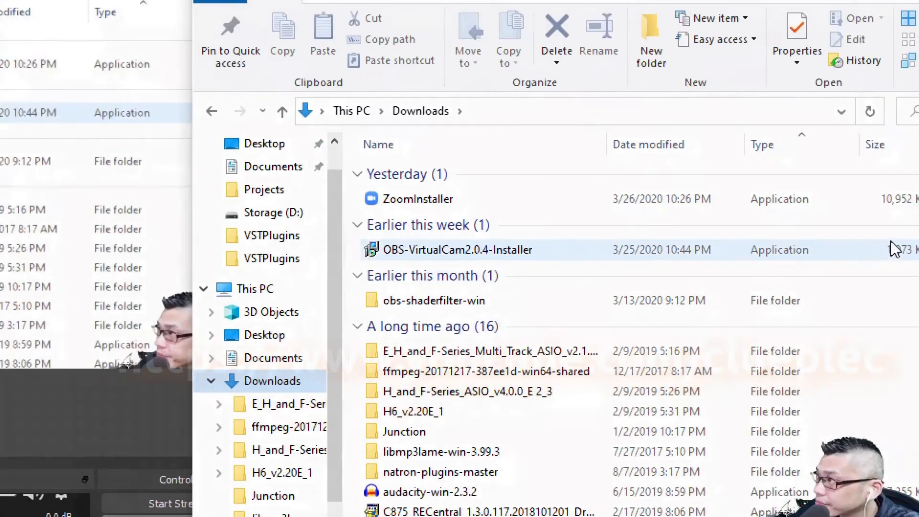
left_click(886, 155)
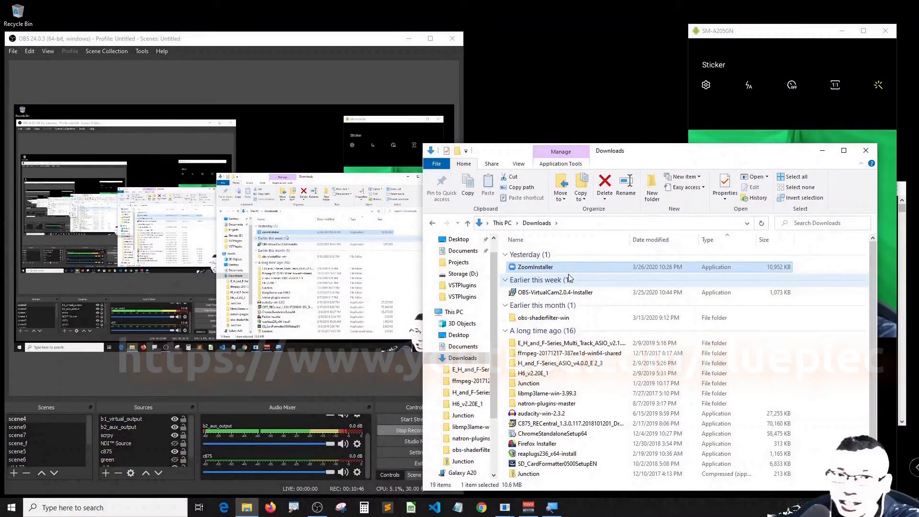
left_click(865, 151)
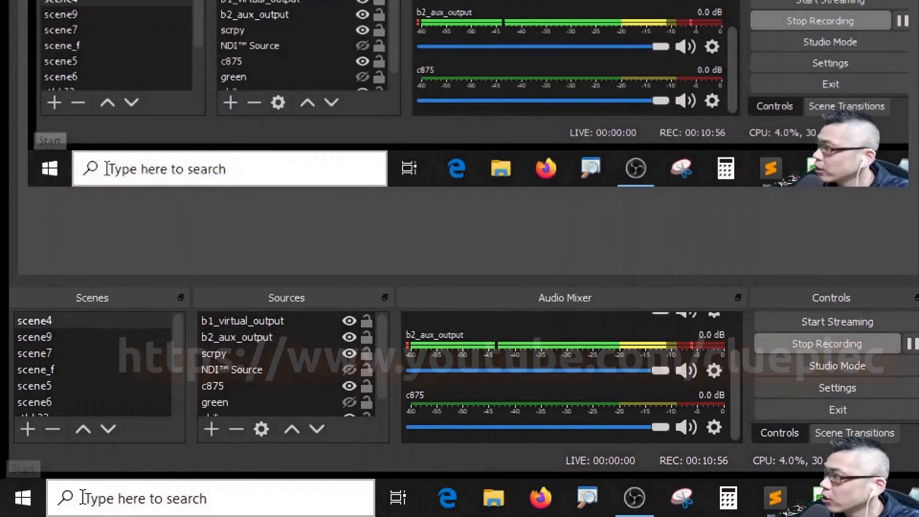
Launch 'Start Zoom' from the Start menu's Recently added list.
left_click(23, 498)
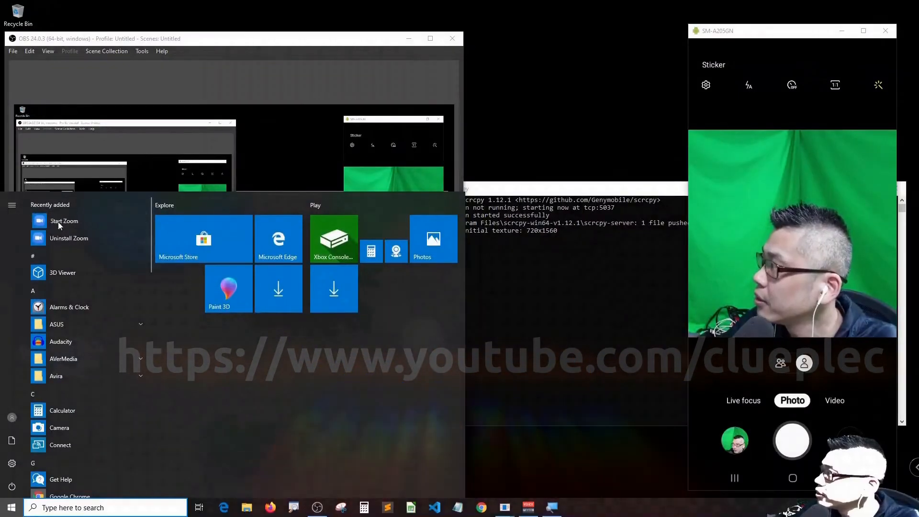
left_click(58, 222)
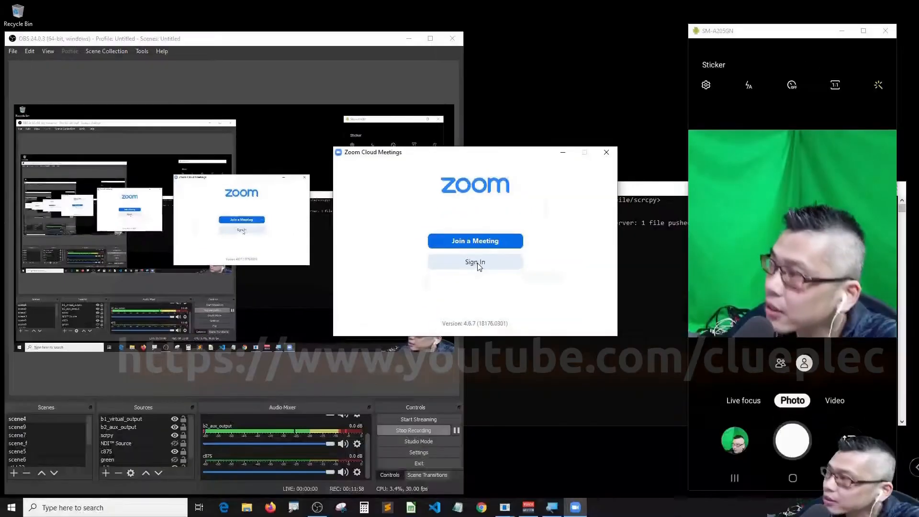
Sign in to the Zoom client and view the Personal Meeting ID on the Meetings tab.
left_click(493, 320)
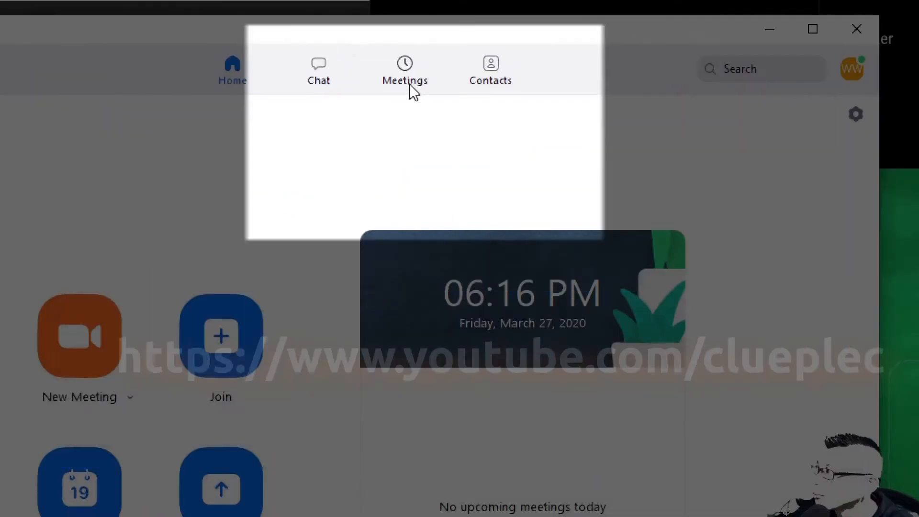
left_click(405, 86)
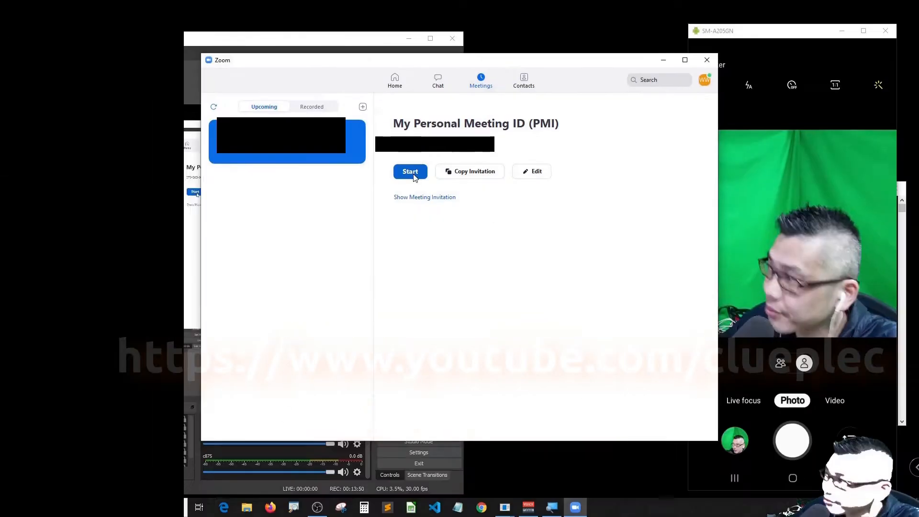
Start the Personal Meeting ID meeting and move the Join Audio dialog aside.
left_click(318, 300)
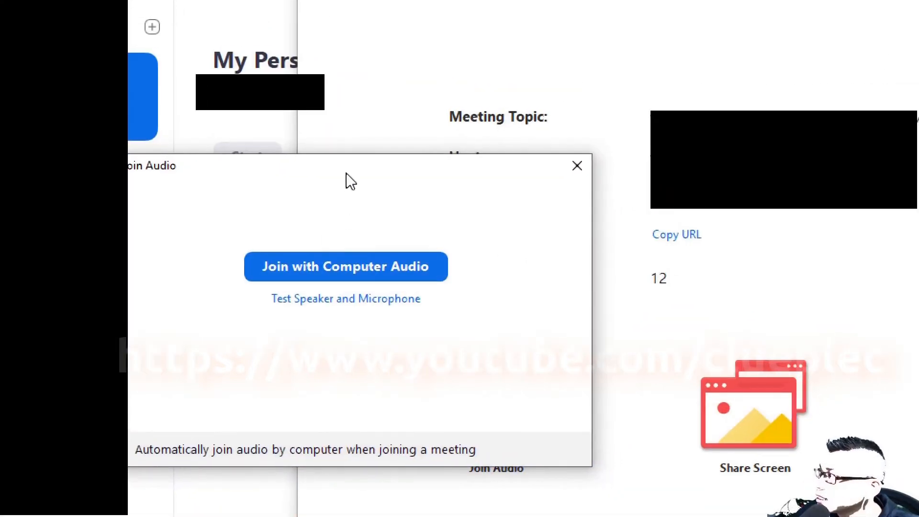
left_click_drag(351, 181, 577, 148)
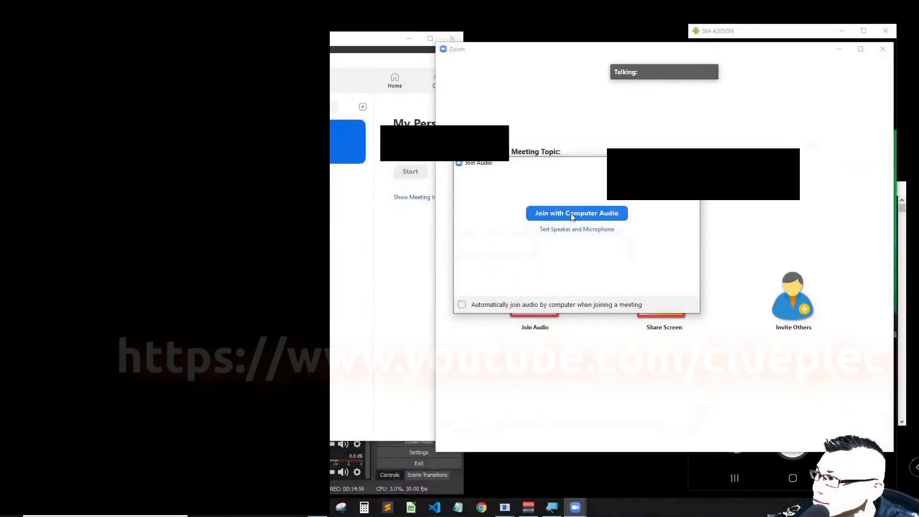
Join the meeting with computer audio and copy the meeting's invitation URL.
left_click(507, 256)
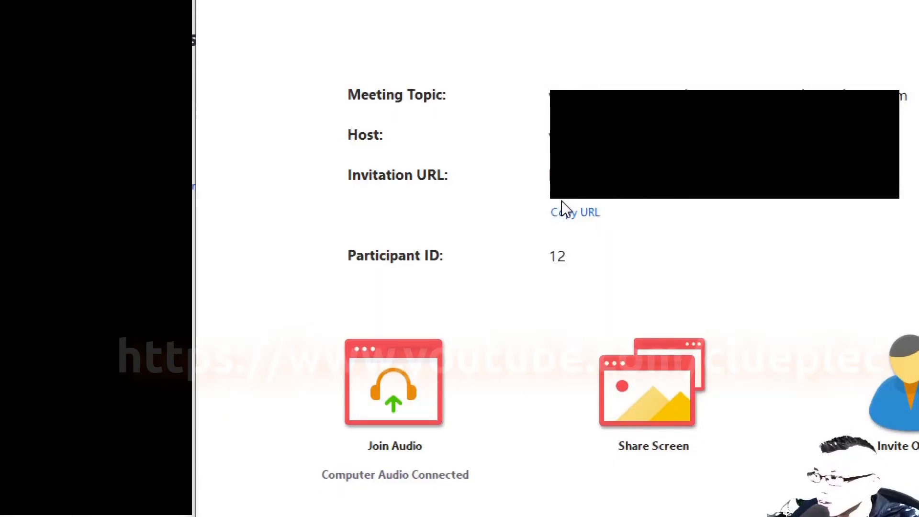
left_click(563, 213)
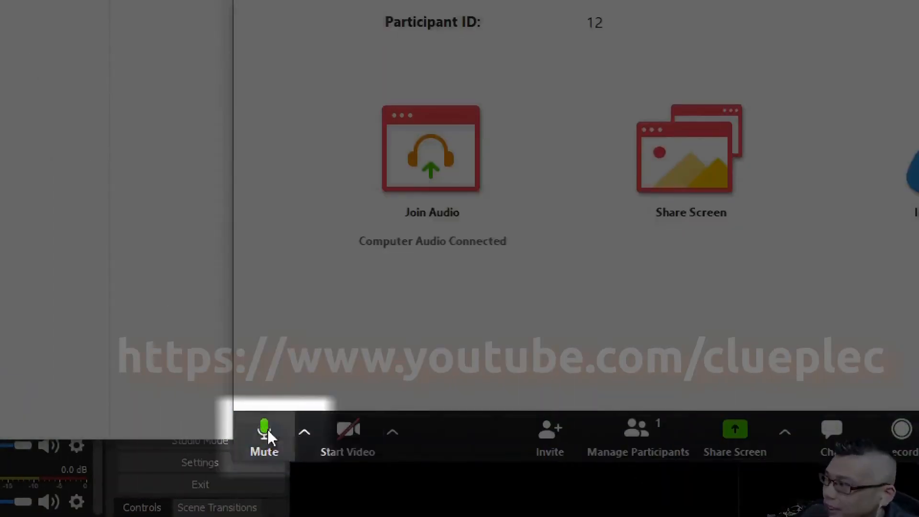
left_click(301, 430)
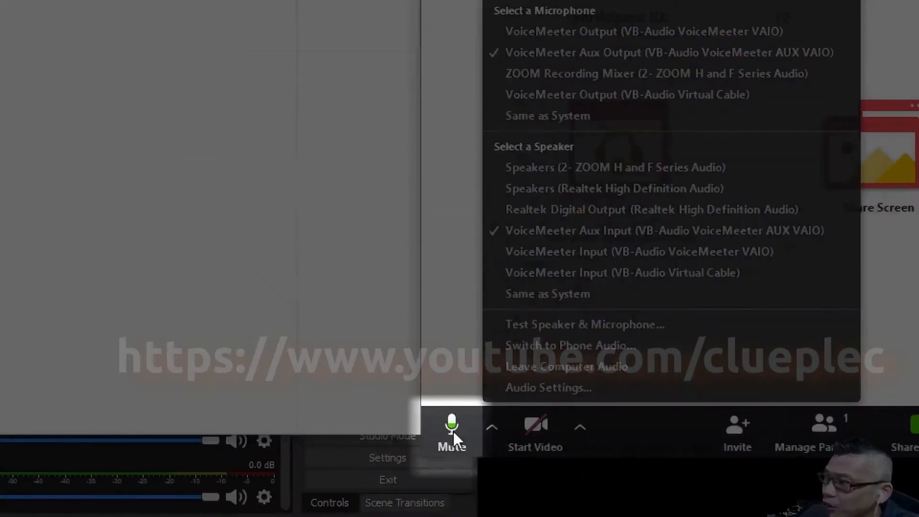
left_click(652, 431)
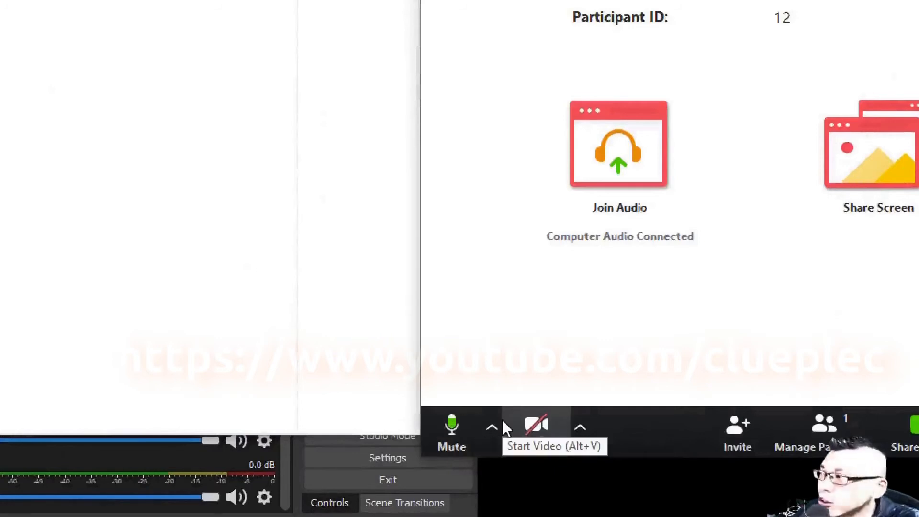
left_click(459, 426)
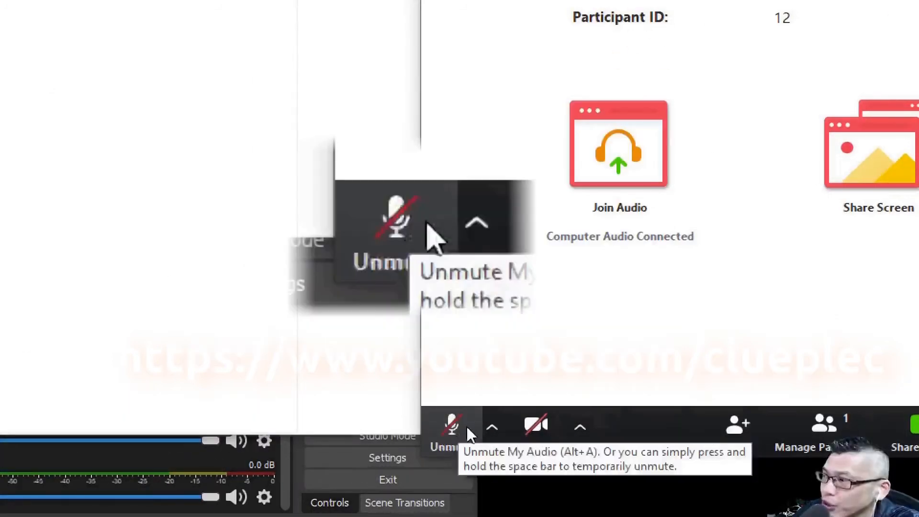
left_click(467, 426)
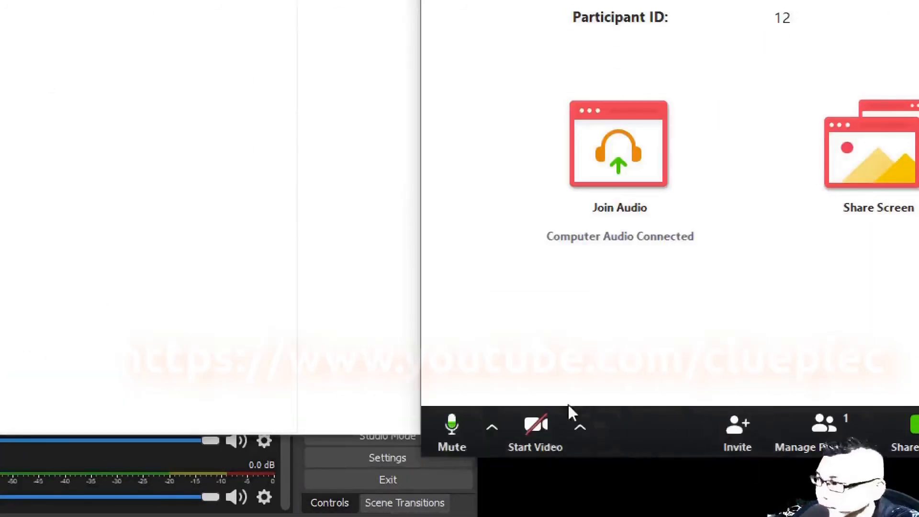
left_click(579, 427)
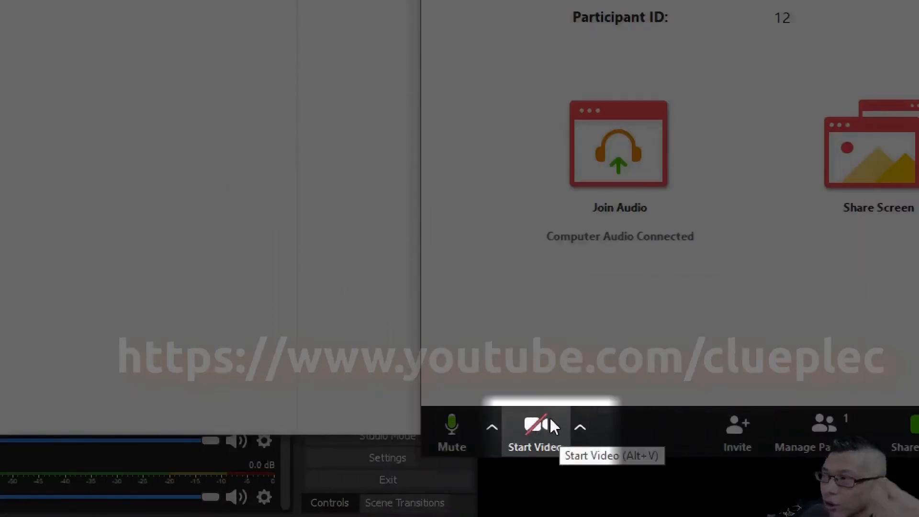
left_click(581, 427)
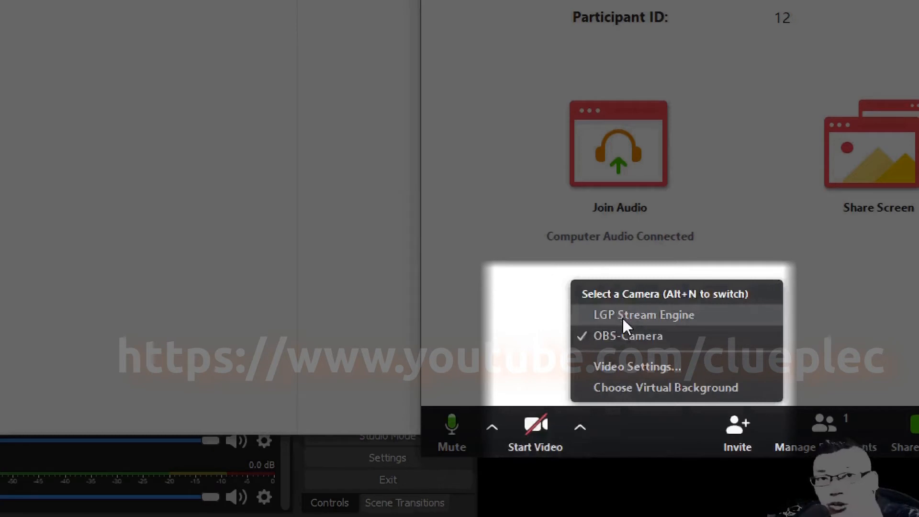
left_click(615, 417)
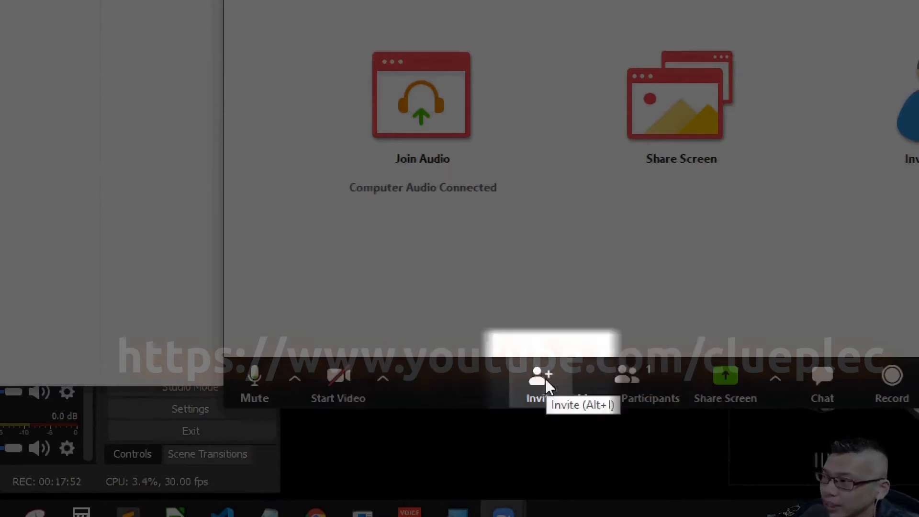
left_click(545, 378)
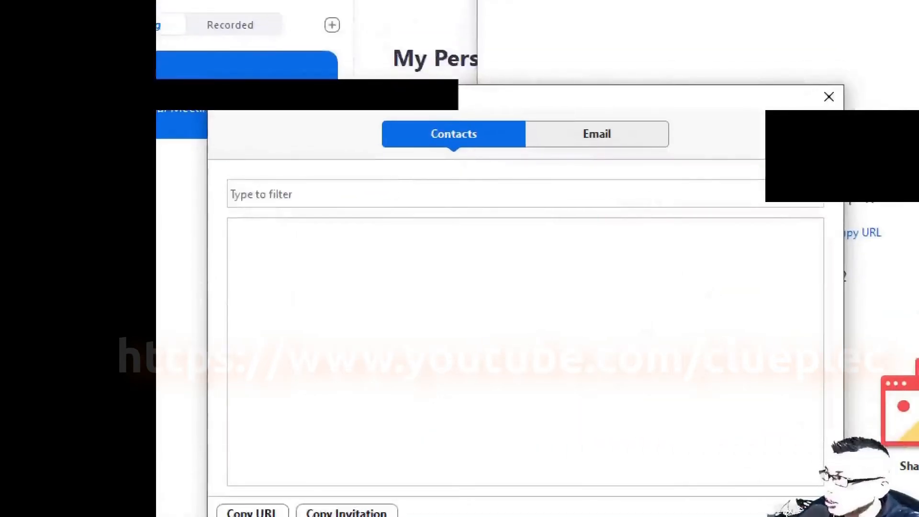
left_click(829, 96)
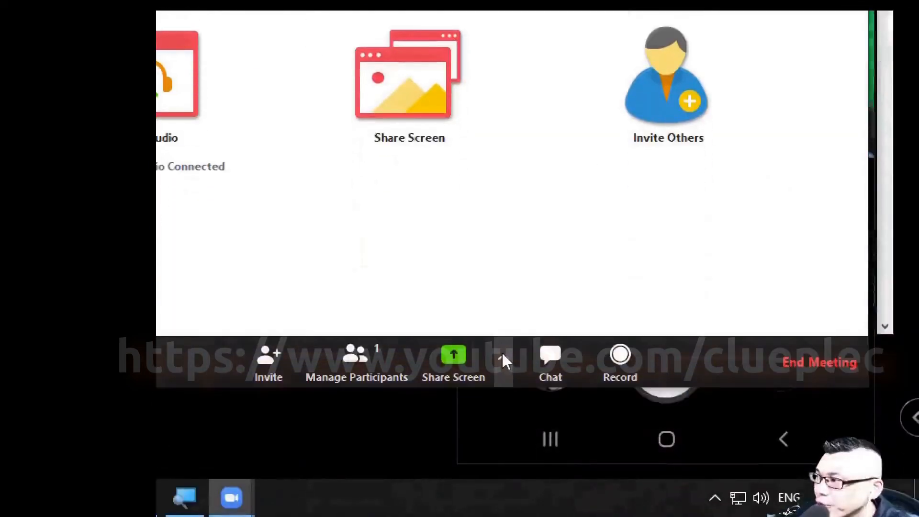
Share a blank Zoom Whiteboard by choosing the Whiteboard tile from Share Screen.
left_click(503, 360)
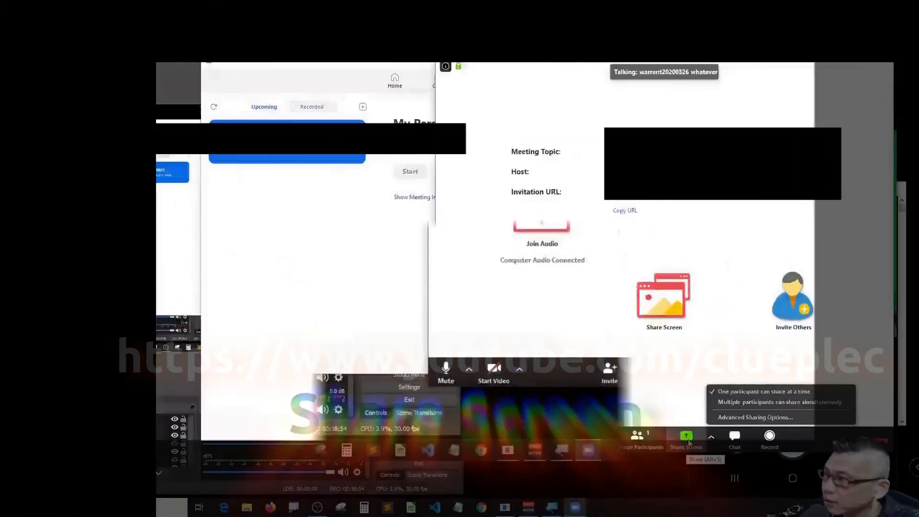
left_click(456, 418)
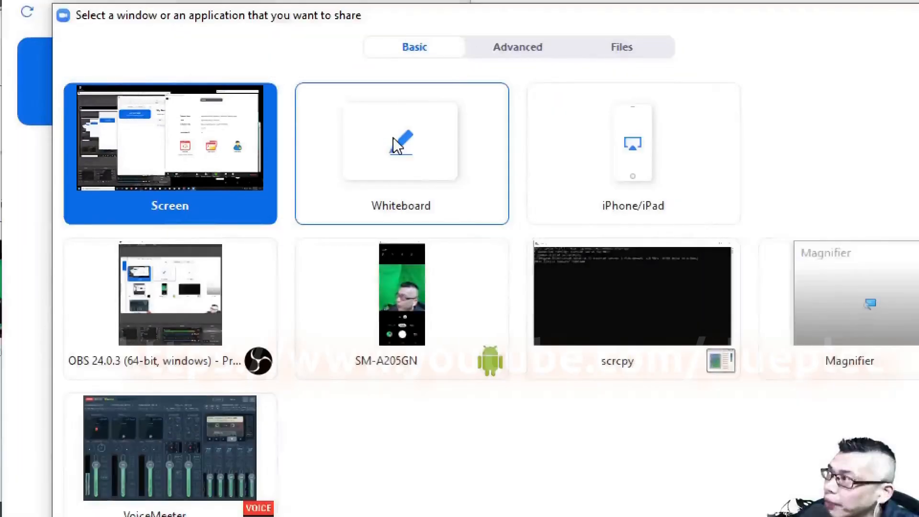
left_click(394, 138)
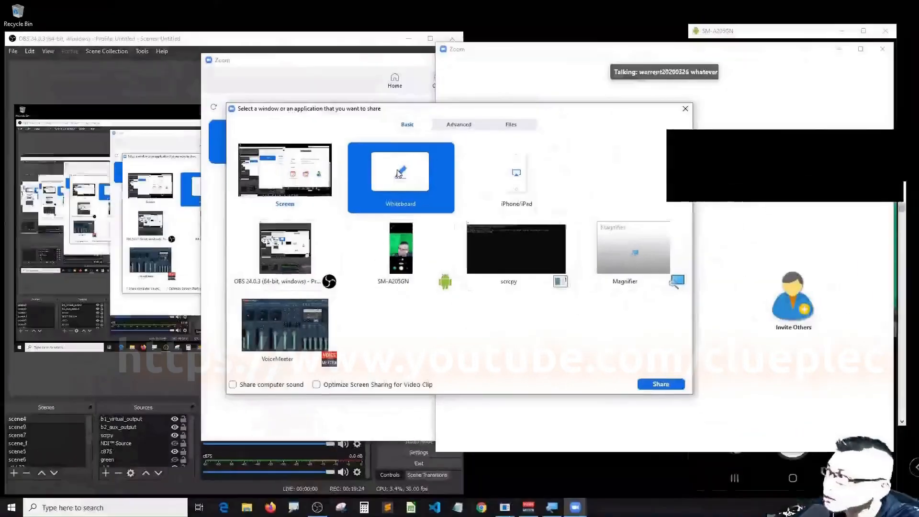
double_click(400, 172)
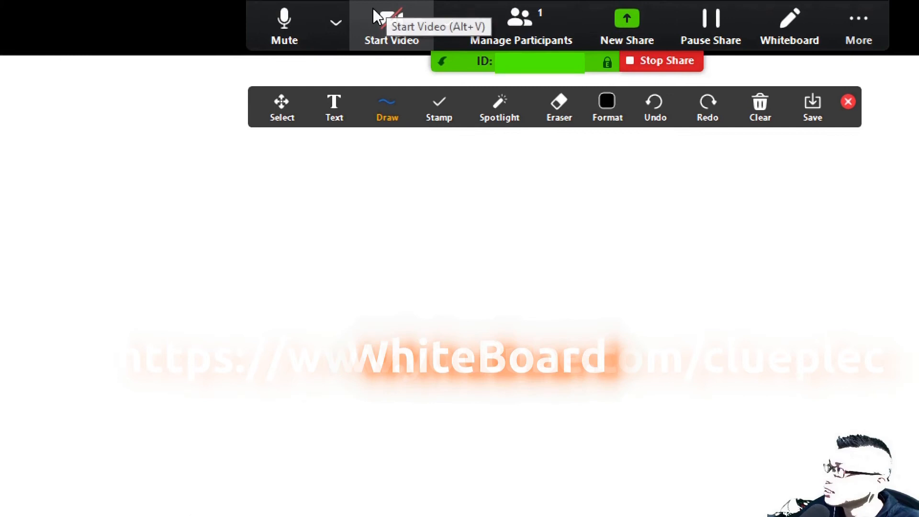
Draw a freehand line on the whiteboard, then erase it.
left_click(387, 106)
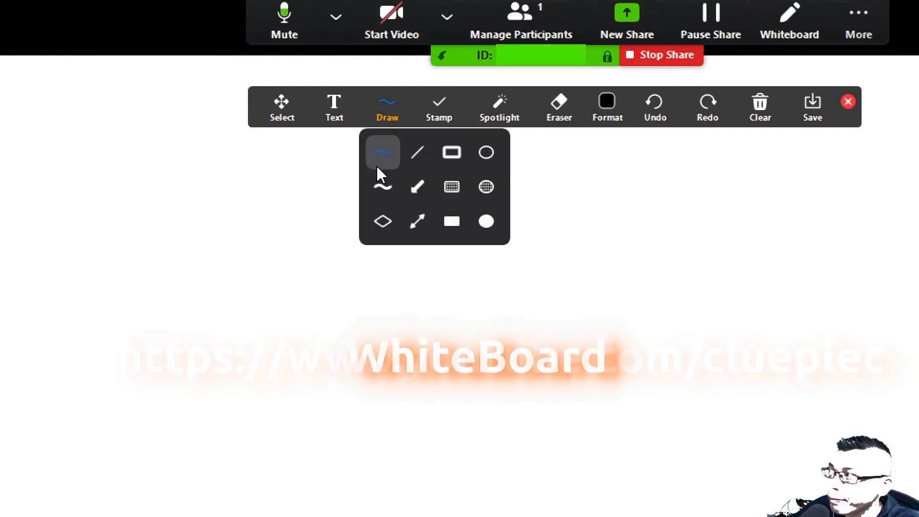
mouse_move(680, 248)
left_mouse_down()
mouse_move(591, 286)
mouse_move(525, 299)
left_mouse_up()
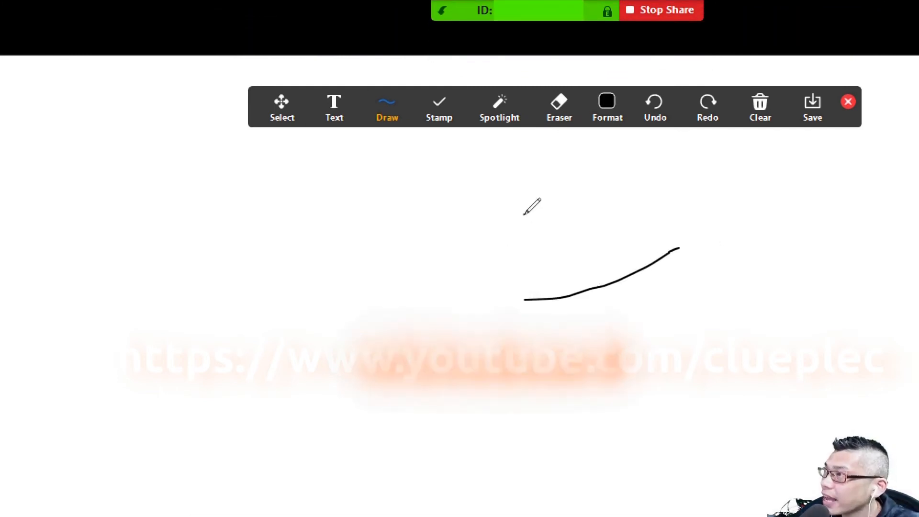
left_click(559, 102)
left_click(597, 241)
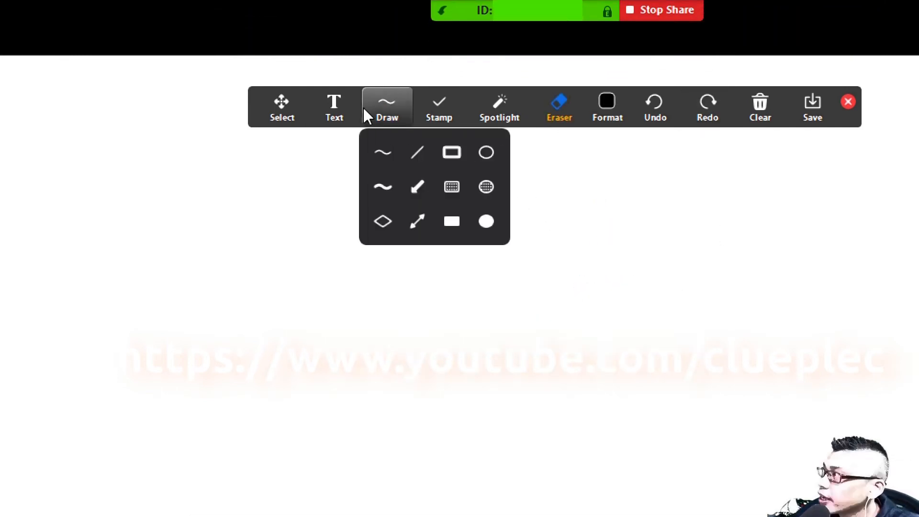
Add whiteboard text with the Chinese word 中文, delete it, and close the annotation tools.
left_click(335, 110)
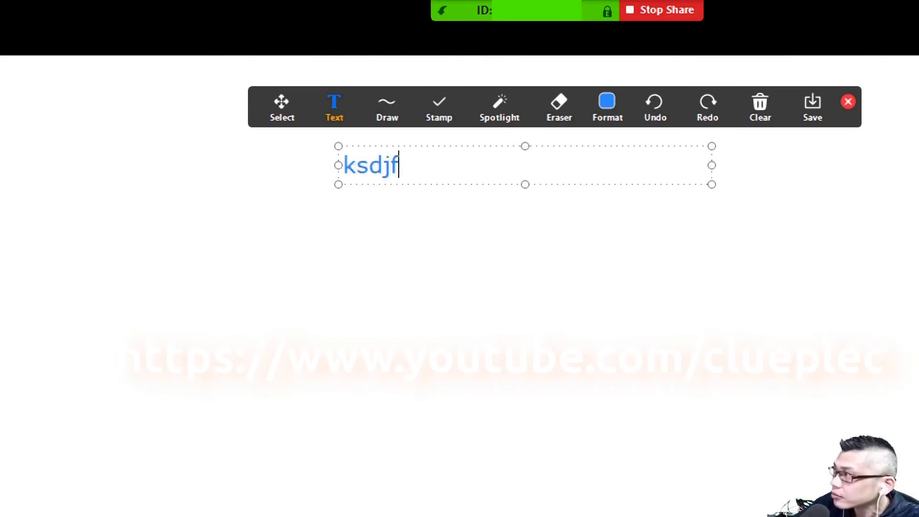
type("da")
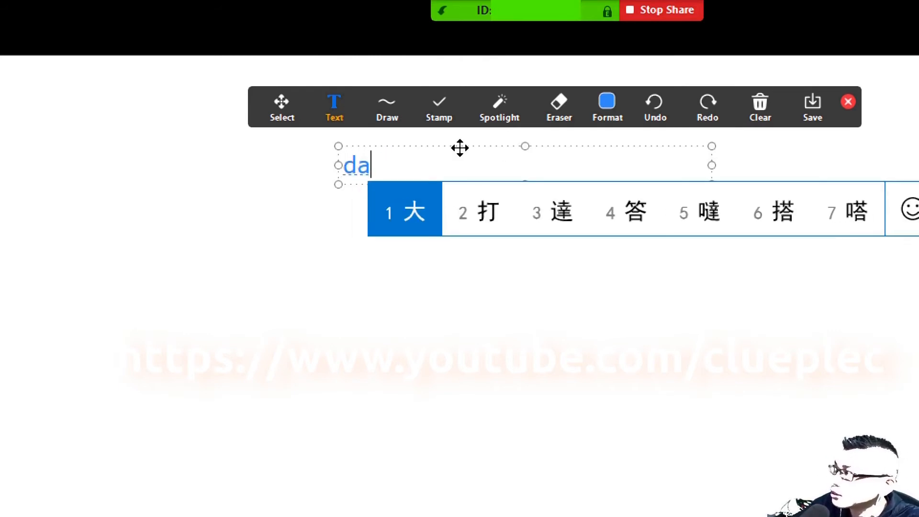
type("3")
key("BackSpace")
type("da")
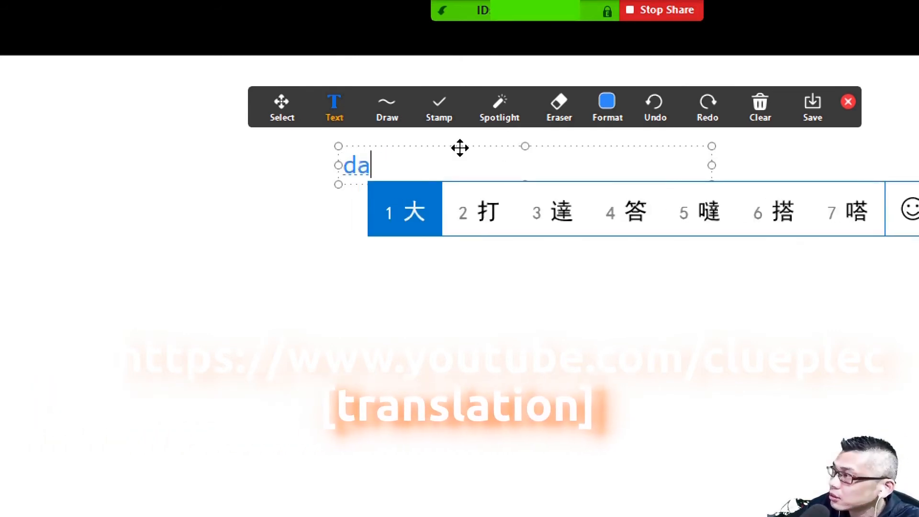
type("2zhongwen")
key("space")
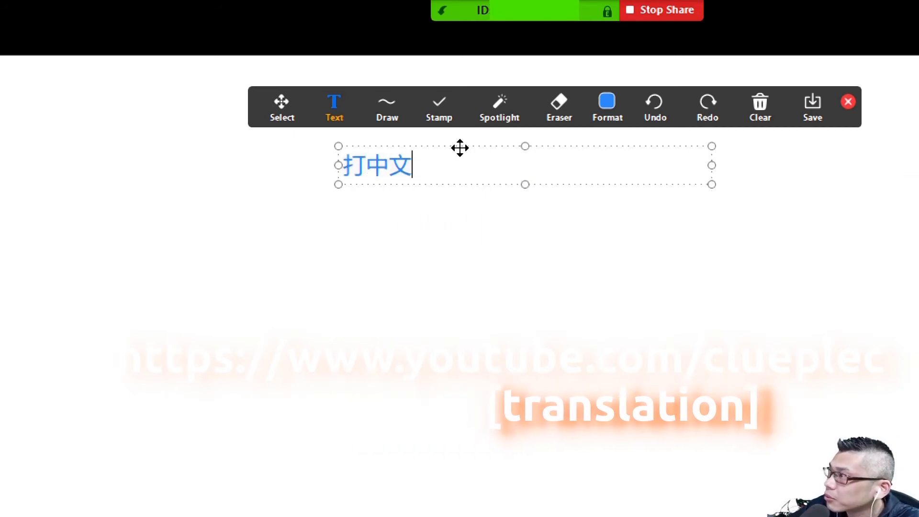
key("BackSpace")
key("BackSpace")
key("BackSpace")
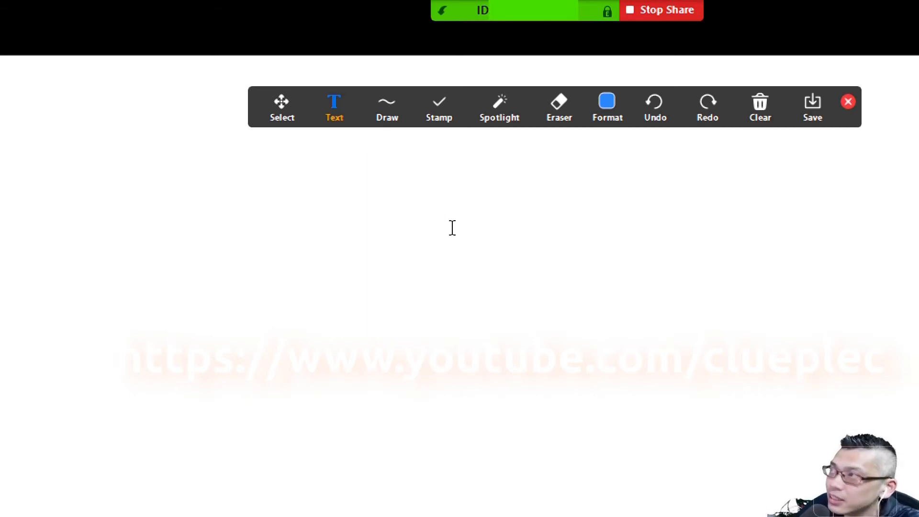
left_click(849, 102)
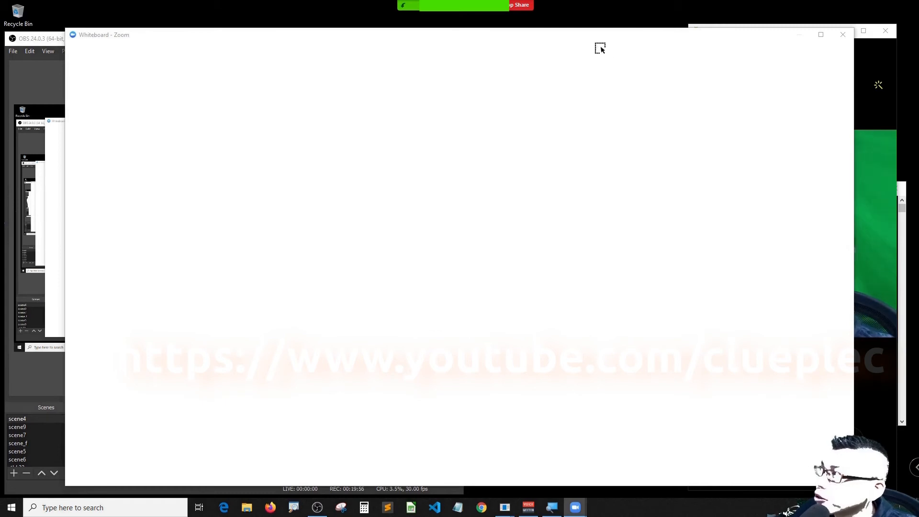
Switch from the whiteboard to sharing the entire screen, then restore and raise the Zoom window.
left_click(530, 8)
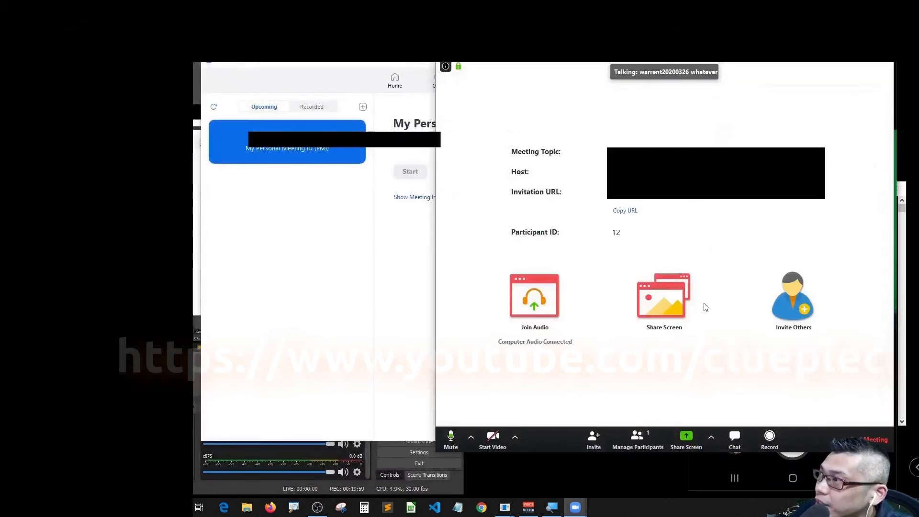
left_click(687, 439)
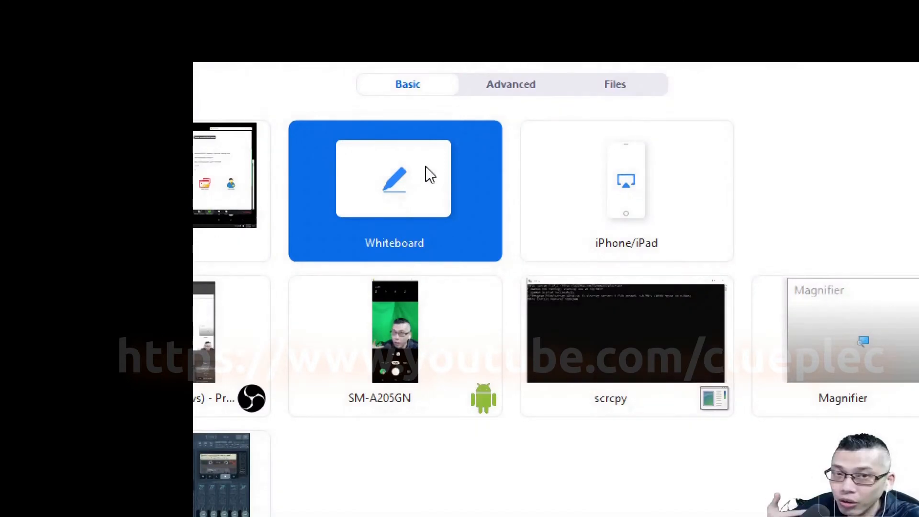
left_click(232, 192)
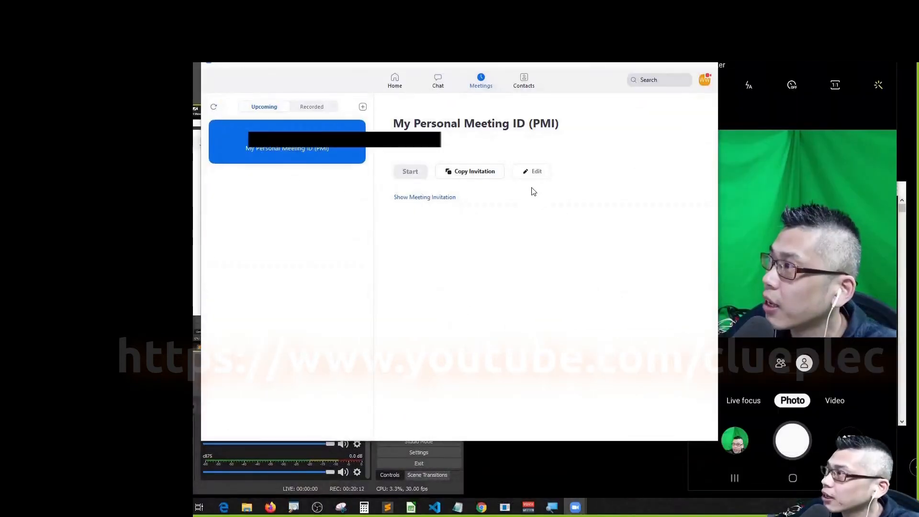
left_click_drag(628, 70, 560, 394)
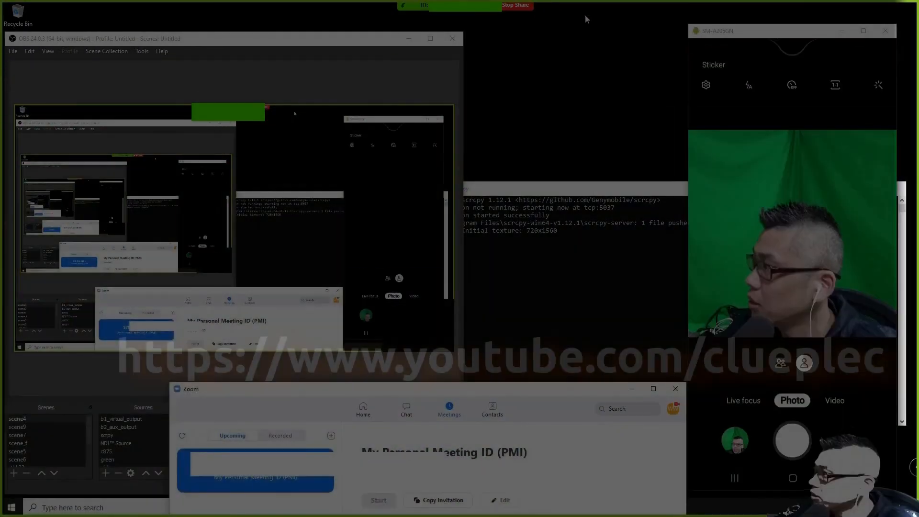
left_click_drag(561, 395, 569, 118)
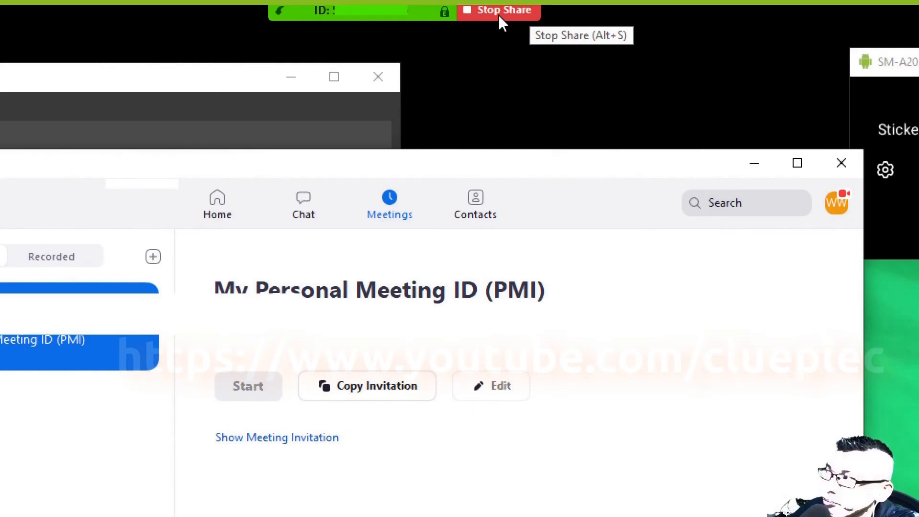
Stop sharing with Alt+S and restart sharing the whole desktop.
key("alt+s")
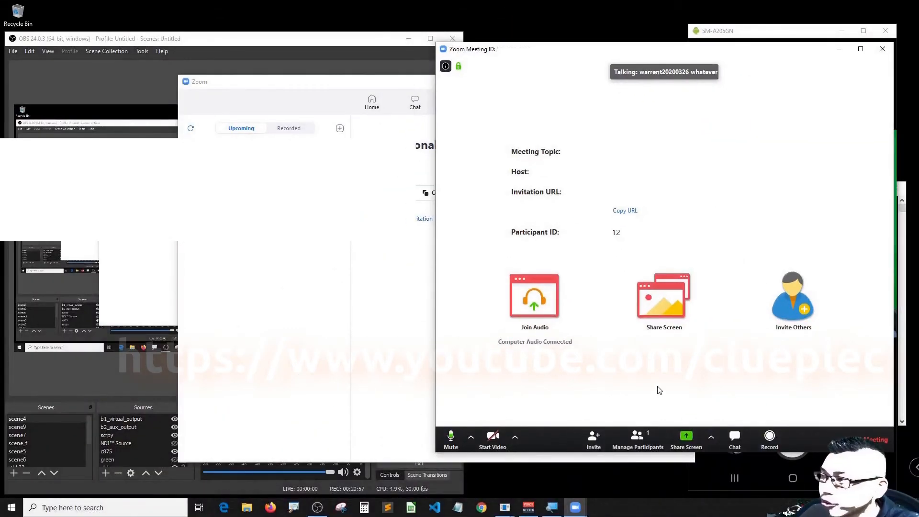
left_click(684, 443)
left_click(659, 324)
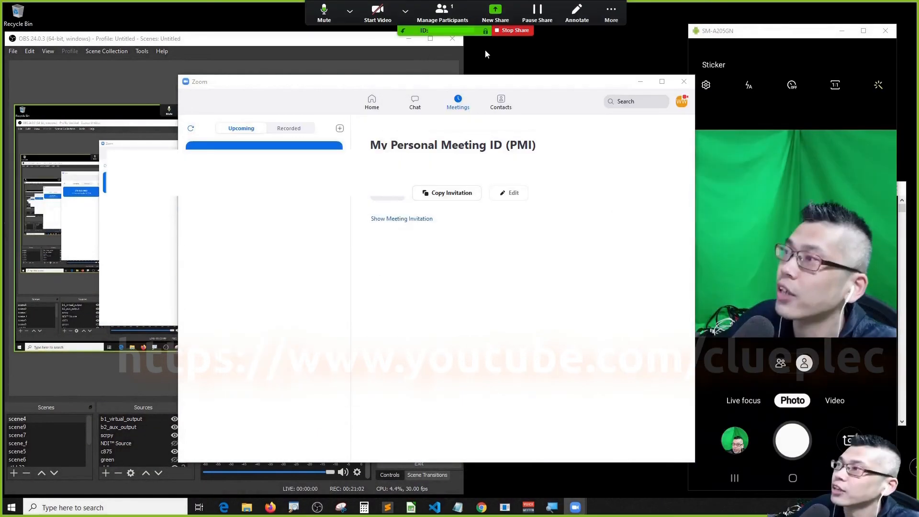
Minimize the main Zoom window and open the additional meeting options.
left_click(641, 82)
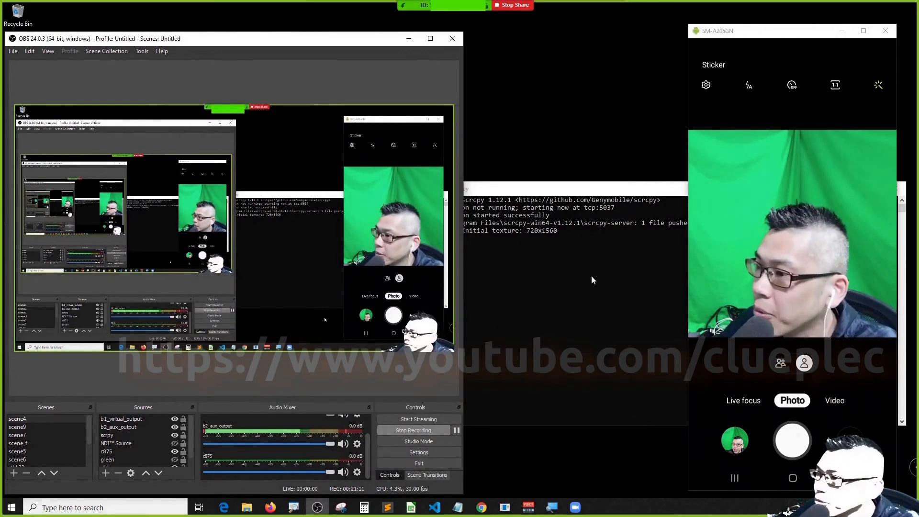
mouse_move(449, 7)
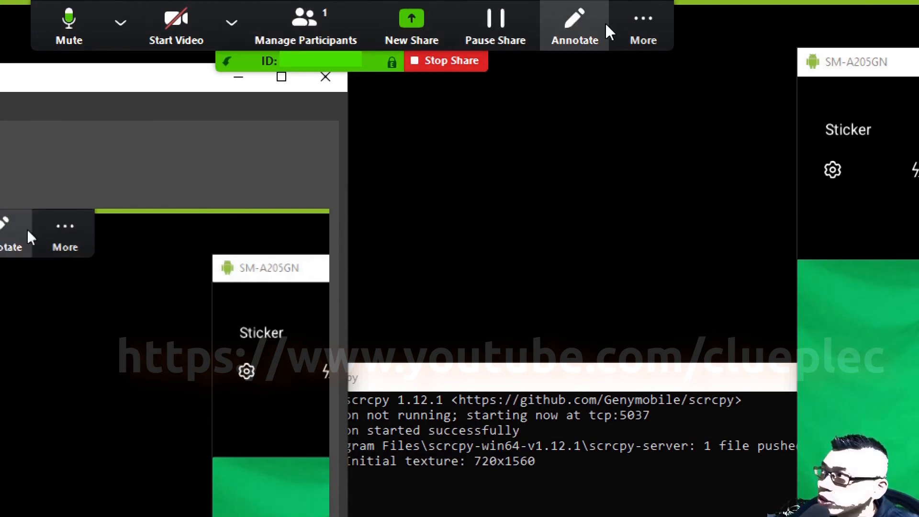
left_click(628, 25)
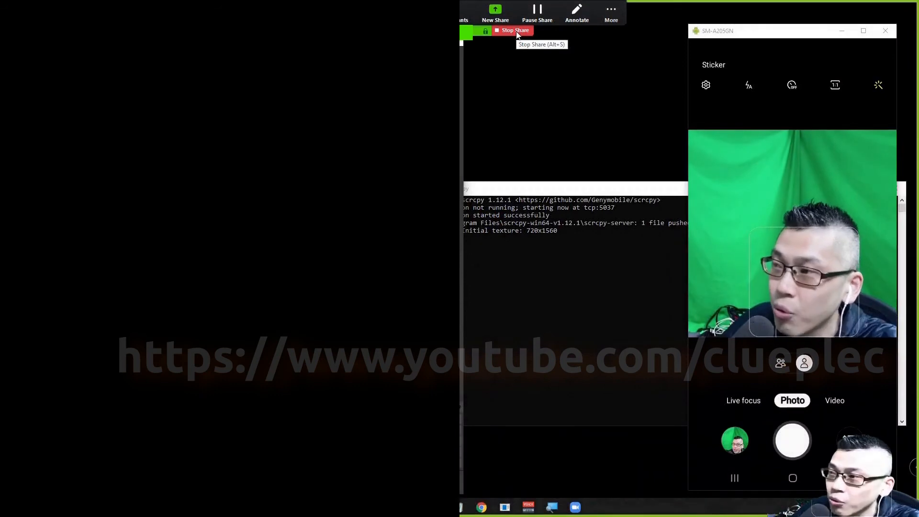
Stop the screen share and end the meeting for all participants.
left_click(515, 31)
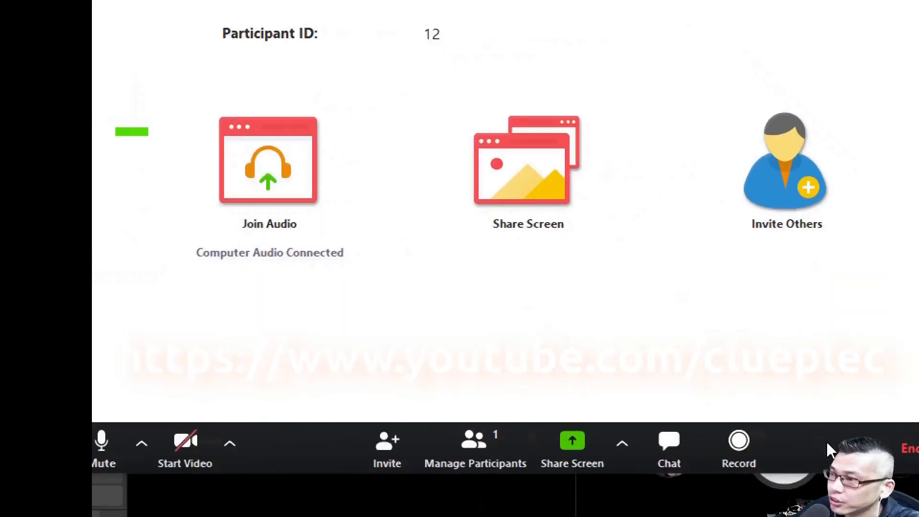
left_click(808, 446)
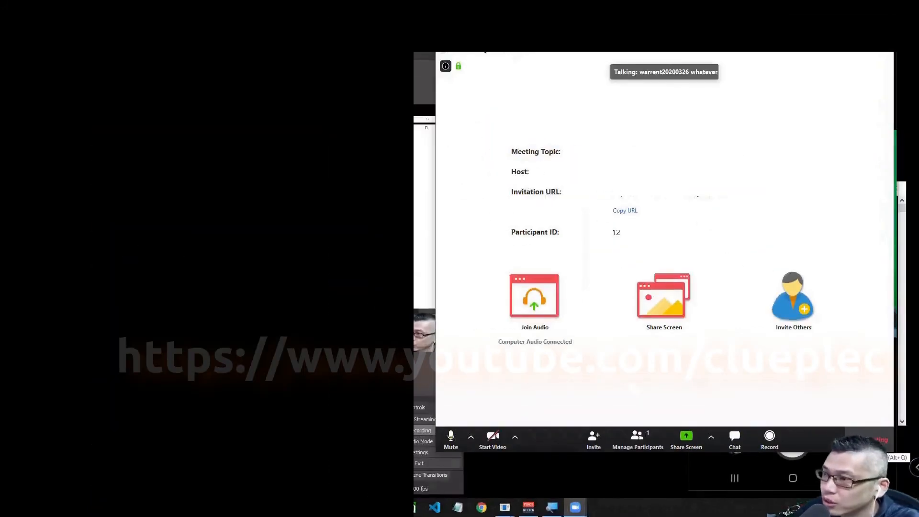
left_click(811, 357)
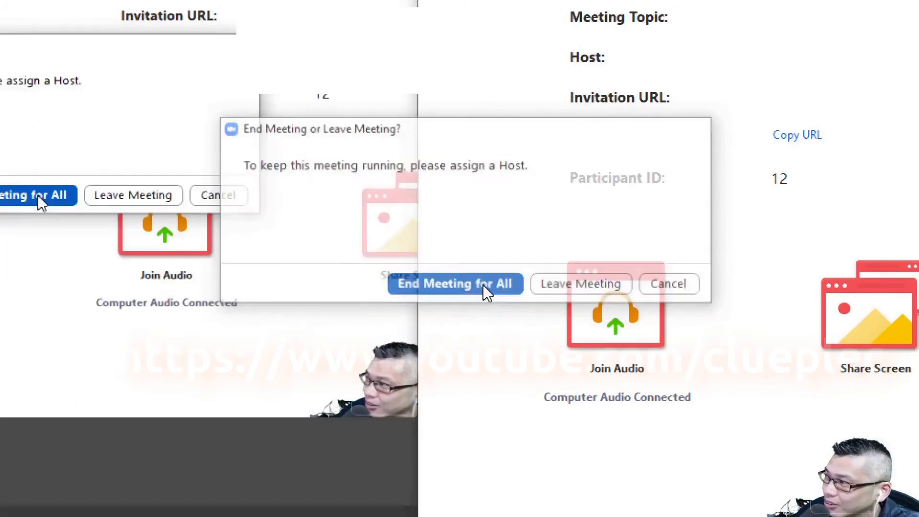
left_click(483, 285)
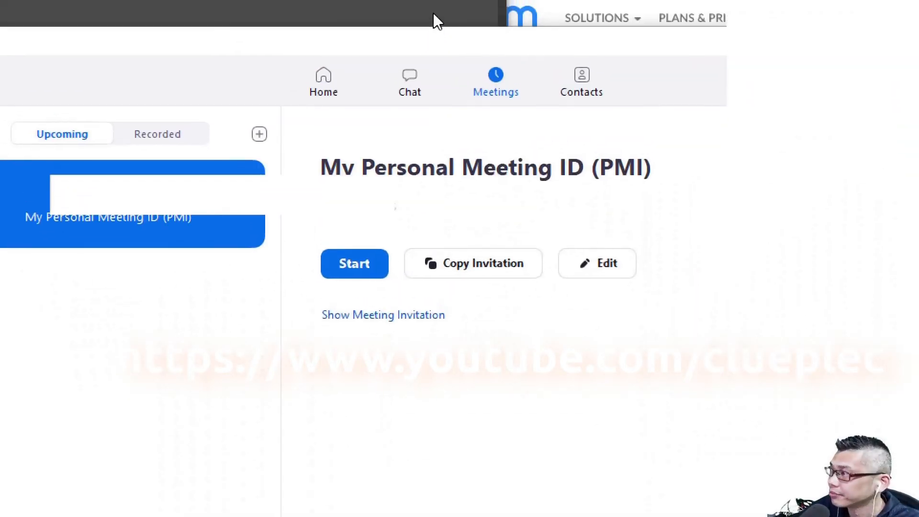
Sign out of the Zoom host account from the profile menu and close the Sign In window.
left_click(805, 86)
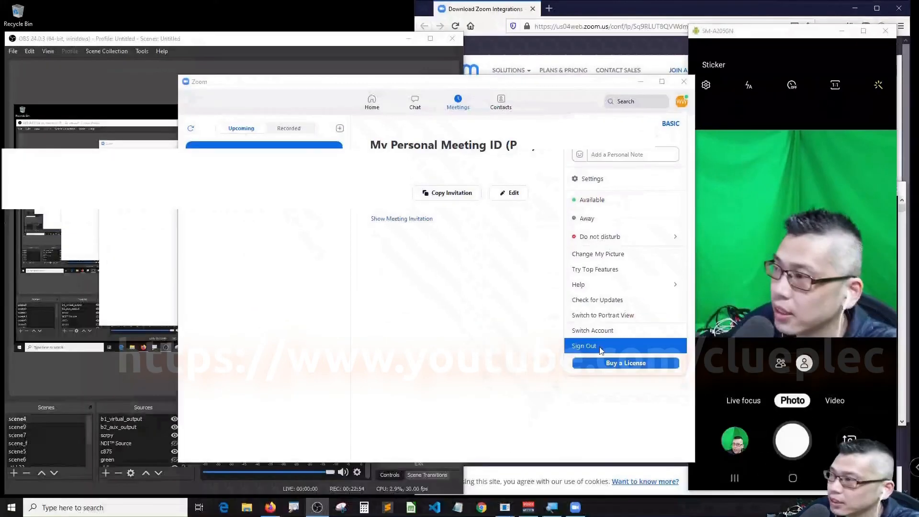
left_click(601, 349)
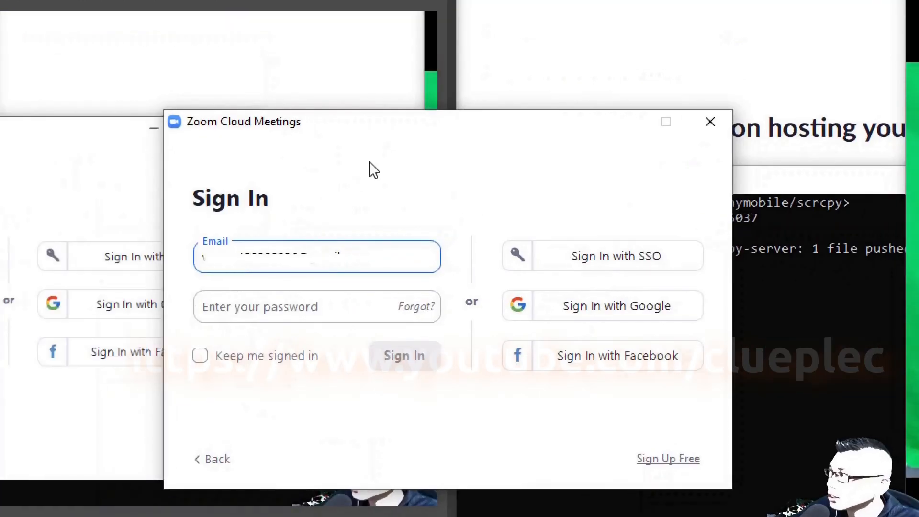
left_click(711, 122)
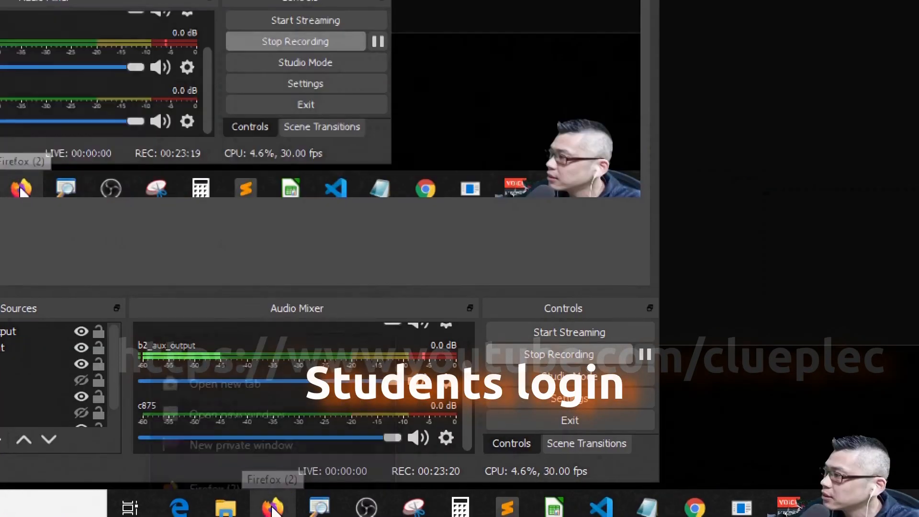
Open a new Firefox private window from the taskbar and search the web for 'zoom'.
right_click(271, 509)
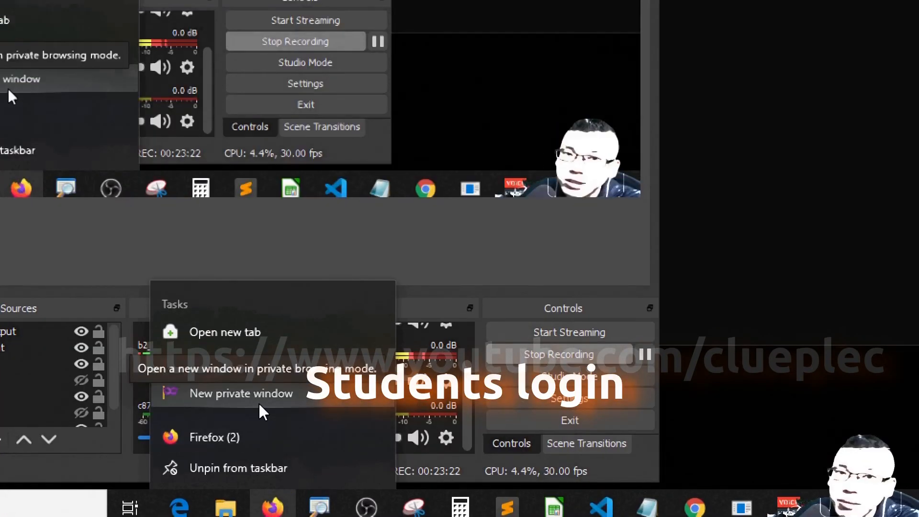
left_click(260, 405)
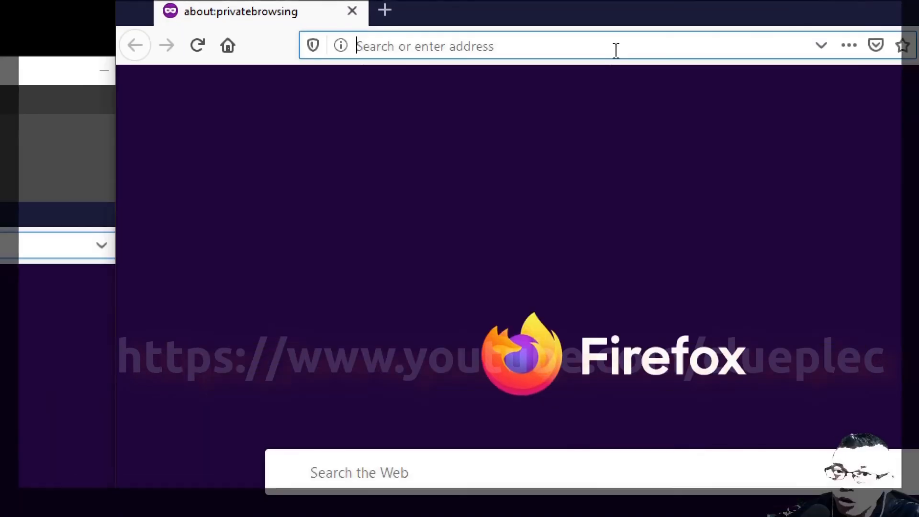
type("zoo")
key("BackSpace")
key("BackSpace")
key("BackSpace")
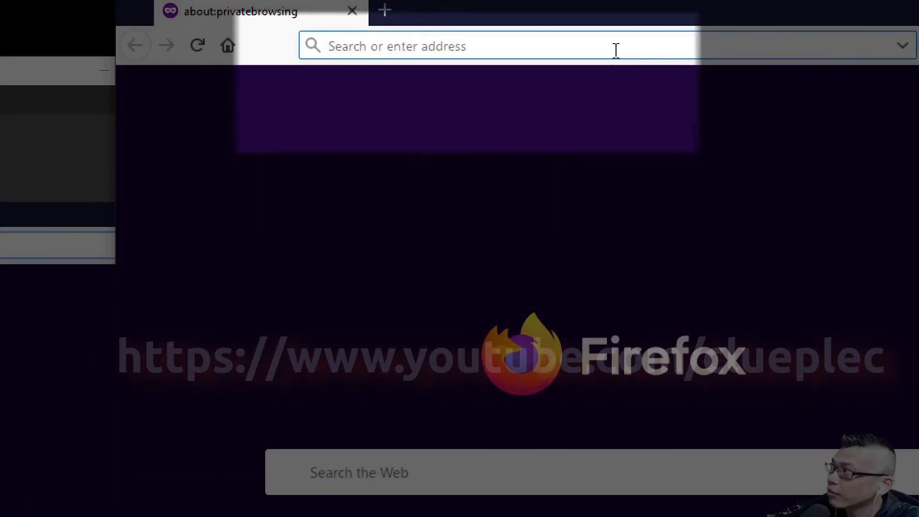
type("zoom")
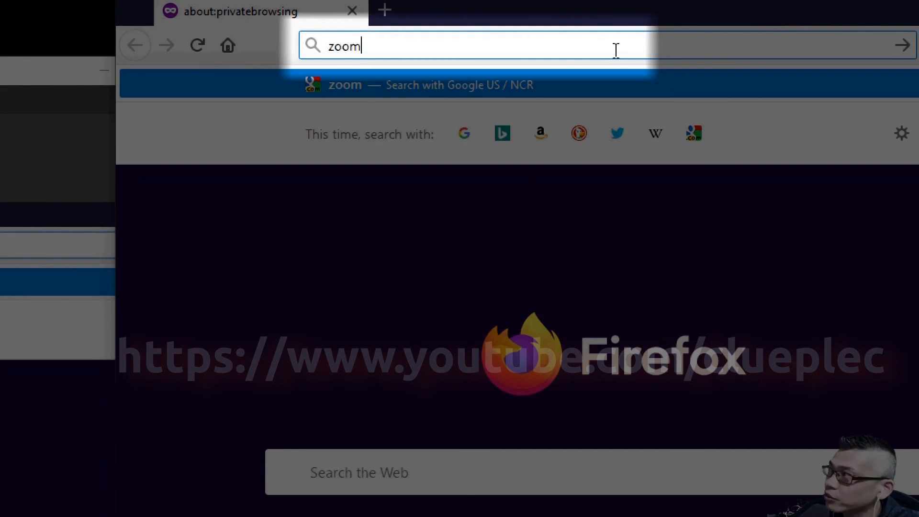
key("Return")
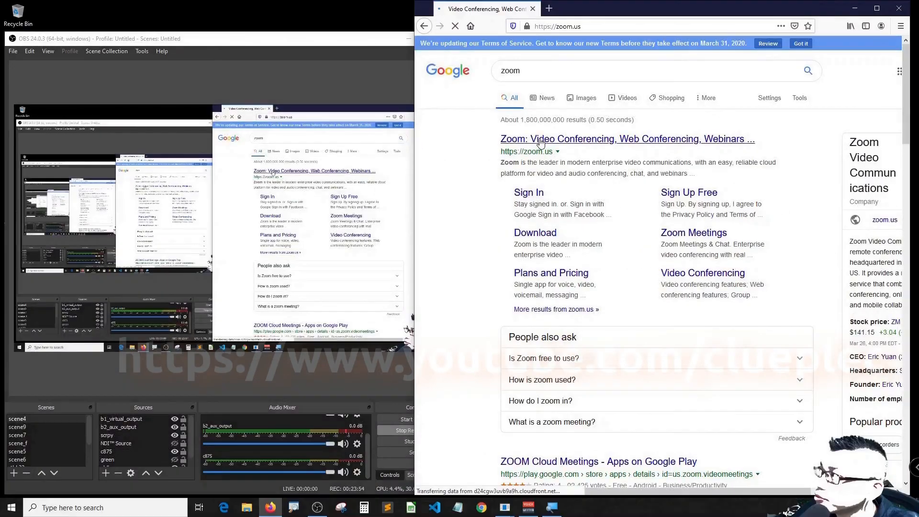
Open zoom.us from the results, go to Join a Meeting, and begin entering the meeting ID.
left_click(316, 165)
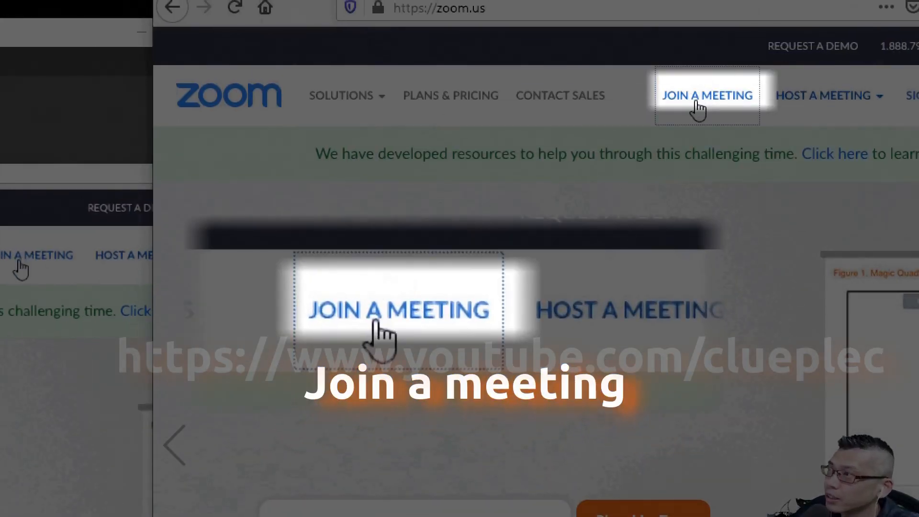
left_click(701, 98)
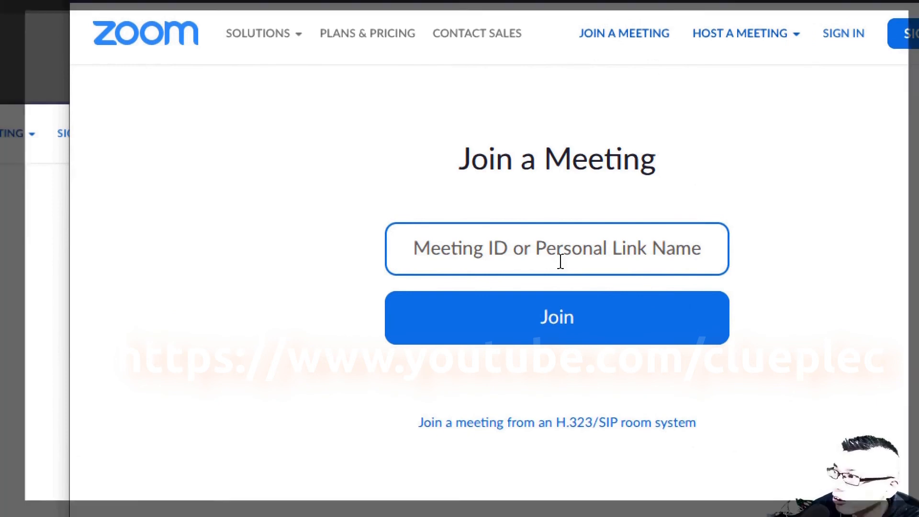
type("5")
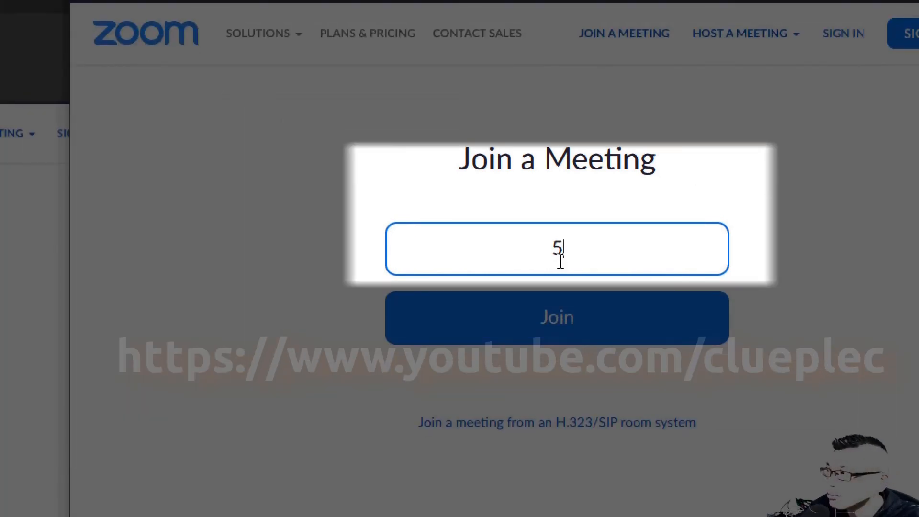
type("79")
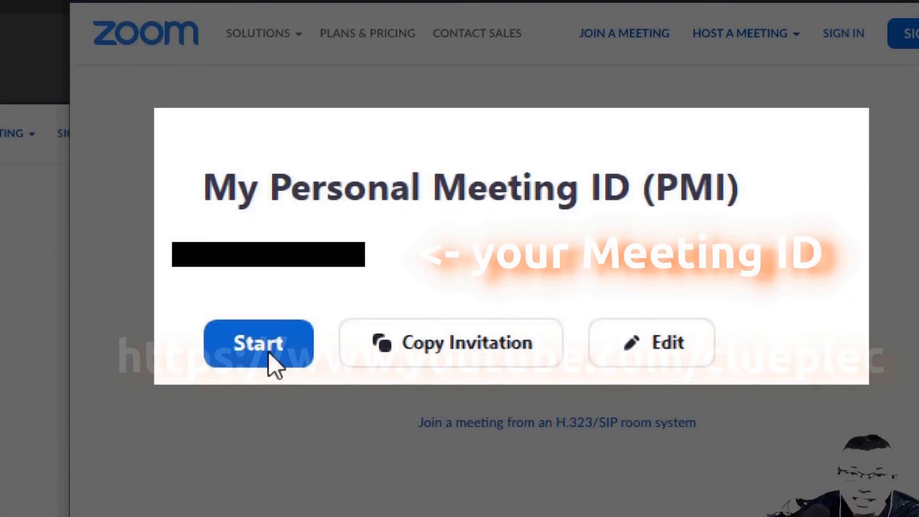